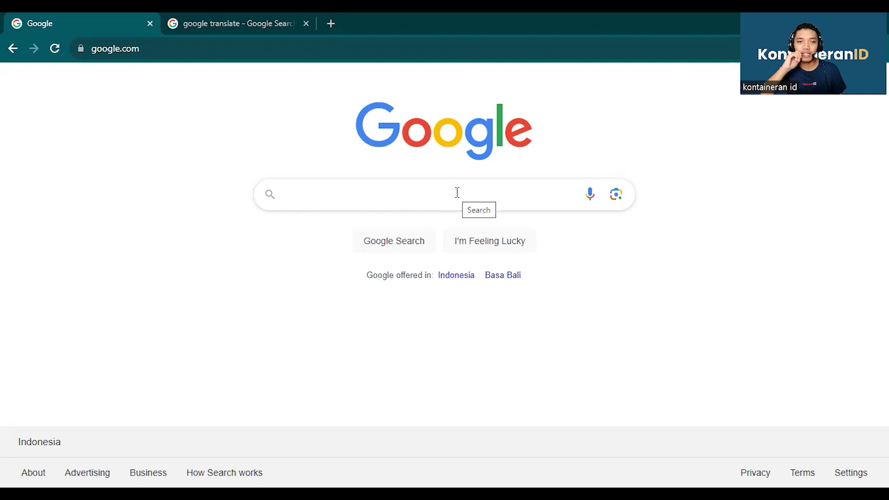
Search Google for "bard google ai" and open the official Bard site from the results.
{"action": "left_click", "coordinate": [320, 192]}
{"action": "type", "text": "b"}
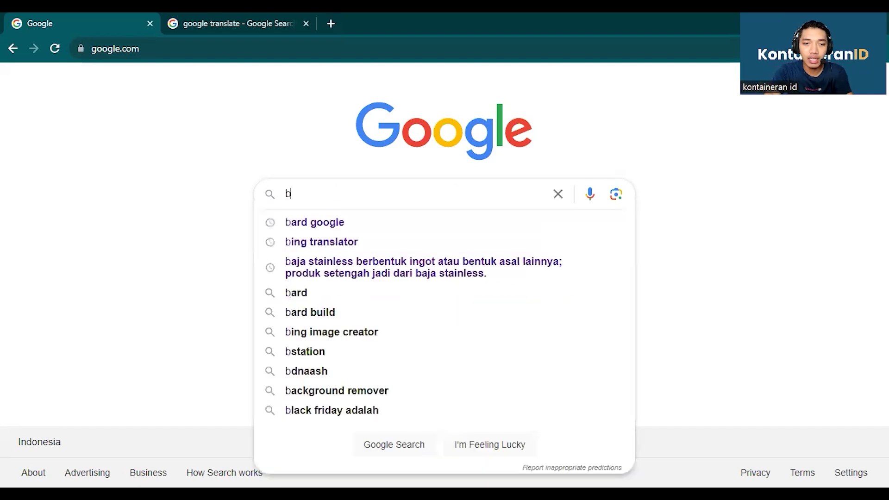
{"action": "type", "text": "ard goo"}
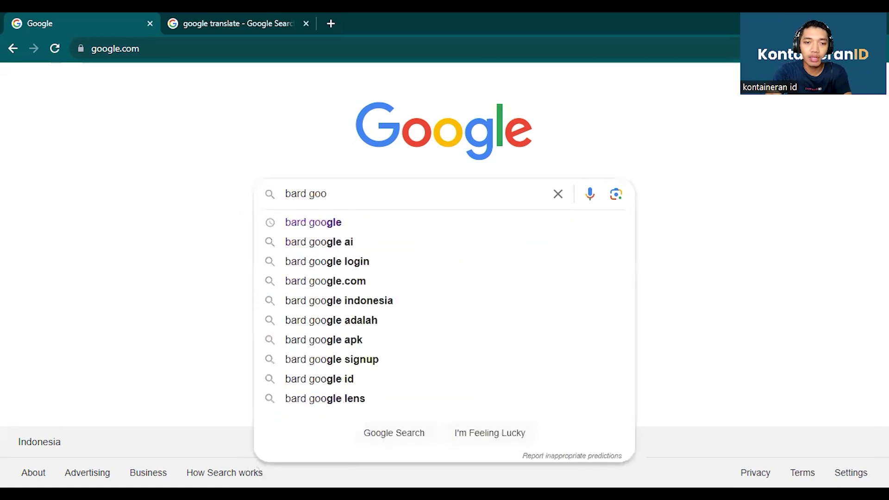
{"action": "type", "text": "gle ai"}
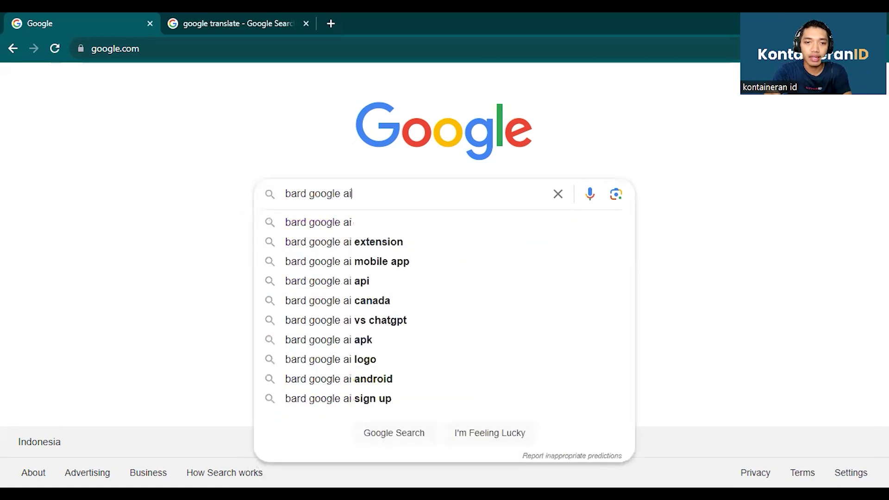
{"action": "key", "text": "Return"}
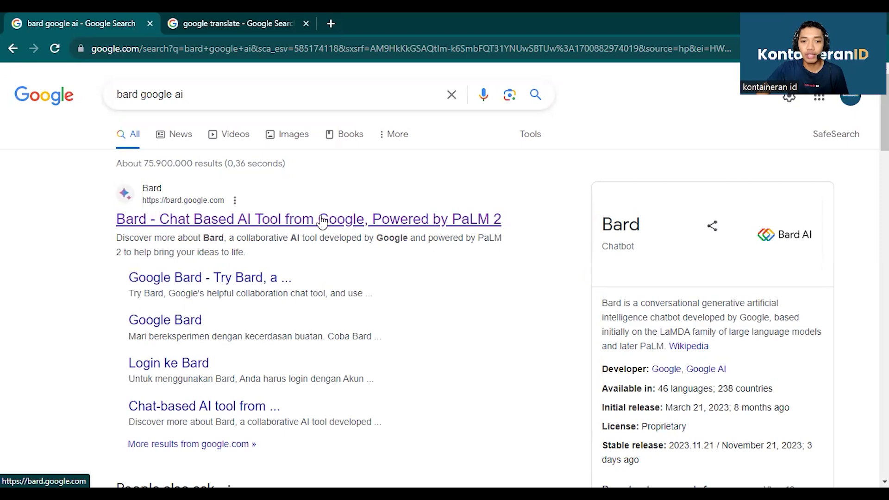
{"action": "left_click", "coordinate": [248, 224]}
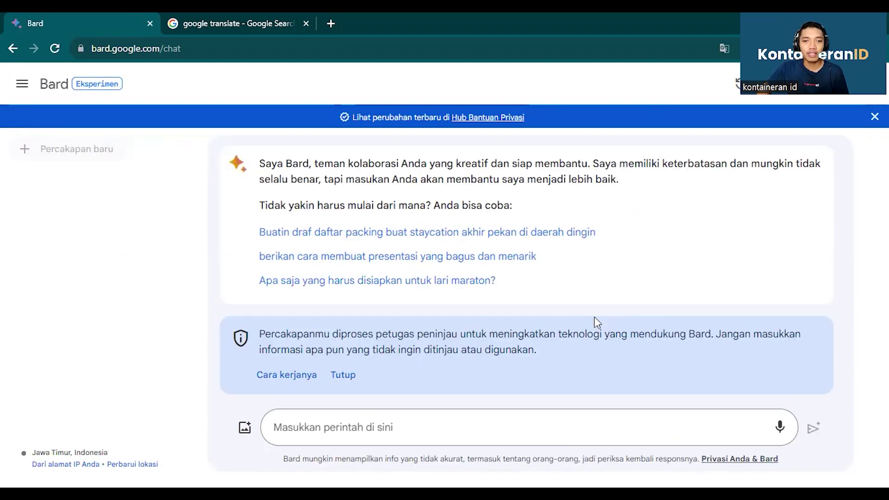
Look at the Indonesian-to-English Google Translate page and return to the Bard chat.
{"action": "left_click", "coordinate": [342, 427]}
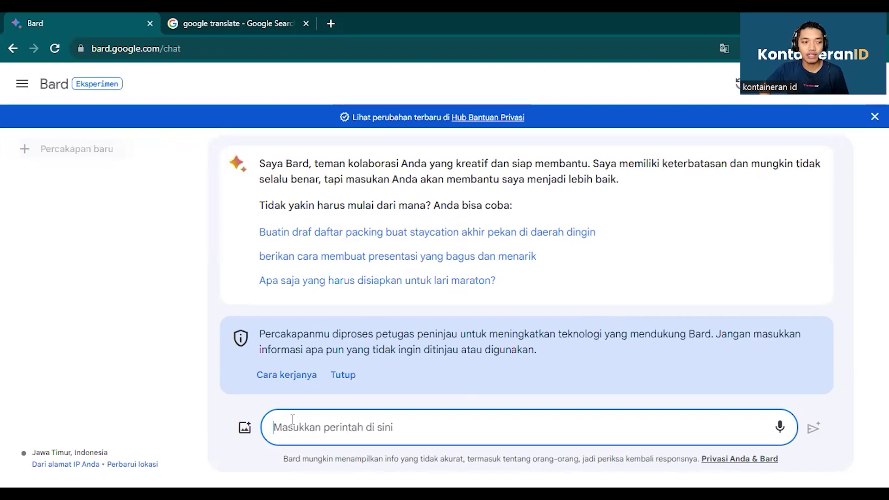
{"action": "left_click", "coordinate": [226, 18]}
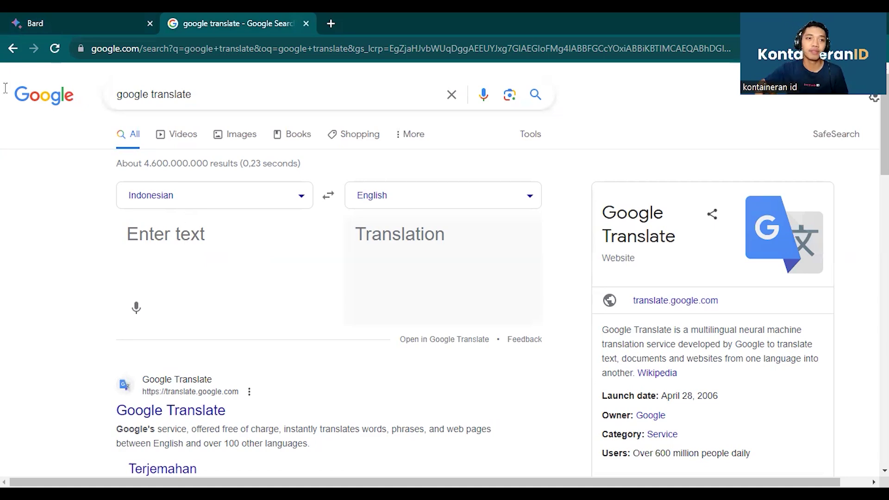
{"action": "left_click", "coordinate": [41, 19]}
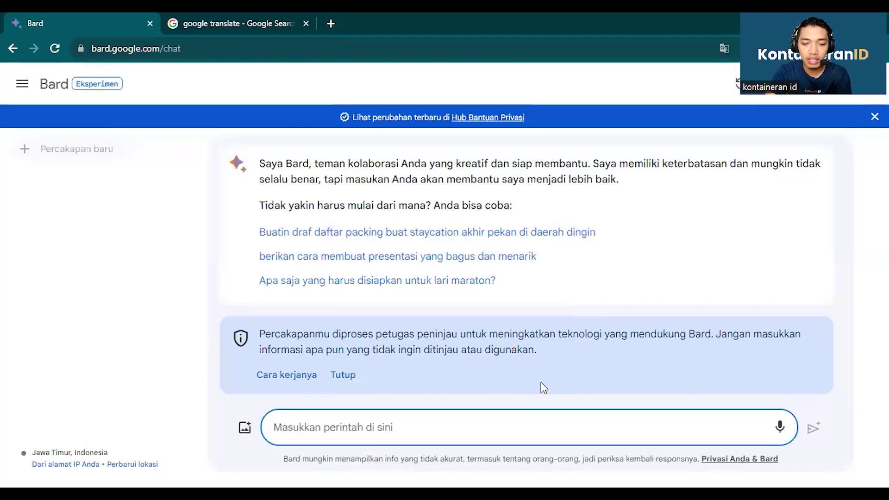
Send Bard the prompt "please give me list of wood pellet importer in south korea".
{"action": "type", "text": "ples"}
{"action": "key", "text": "BackSpace"}
{"action": "type", "text": "ase ive"}
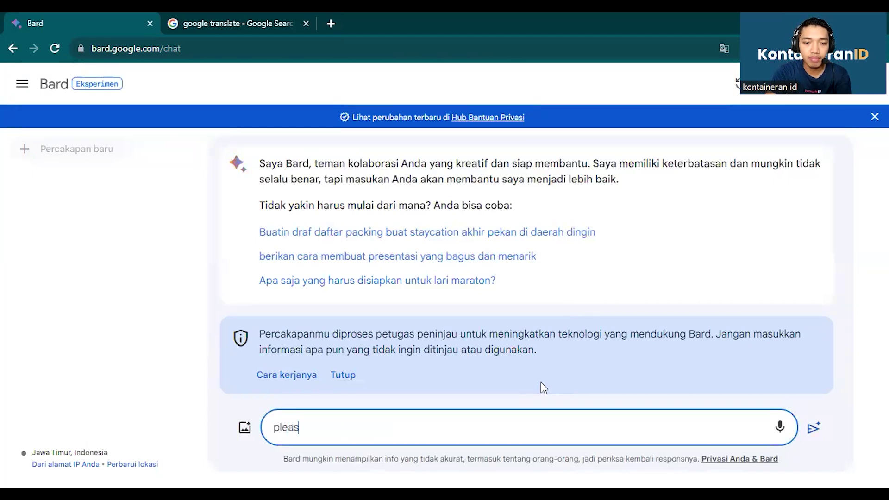
{"action": "key", "text": "BackSpace"}
{"action": "key", "text": "BackSpace"}
{"action": "key", "text": "BackSpace"}
{"action": "type", "text": "give me informat"}
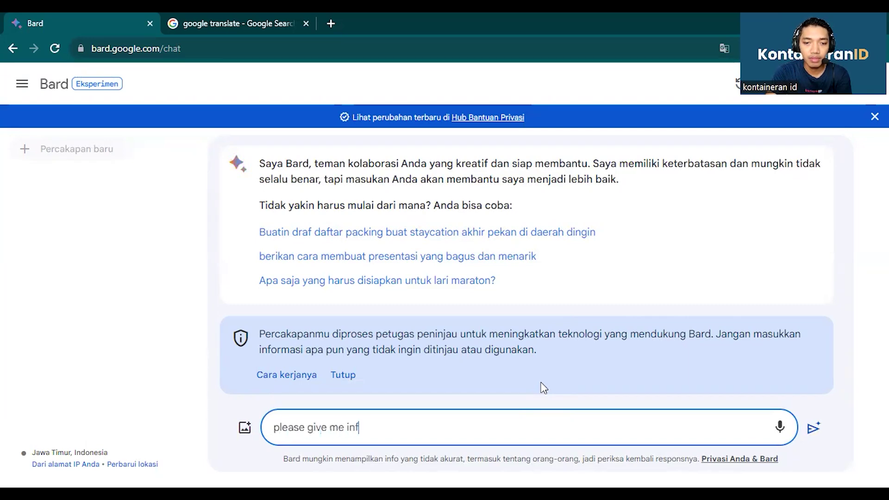
{"action": "key", "text": "BackSpace"}
{"action": "key", "text": "BackSpace"}
{"action": "key", "text": "BackSpace"}
{"action": "key", "text": "BackSpace"}
{"action": "key", "text": "BackSpace"}
{"action": "key", "text": "BackSpace"}
{"action": "key", "text": "BackSpace"}
{"action": "key", "text": "BackSpace"}
{"action": "key", "text": "BackSpace"}
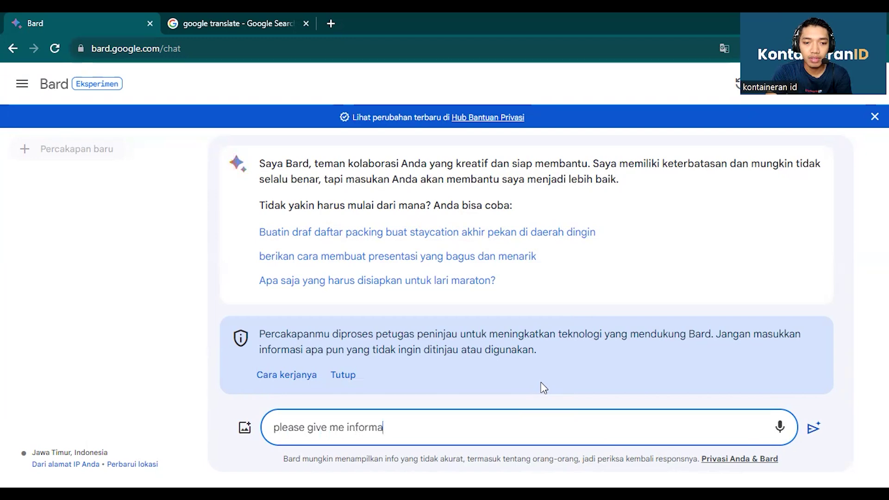
{"action": "type", "text": "list of wood"}
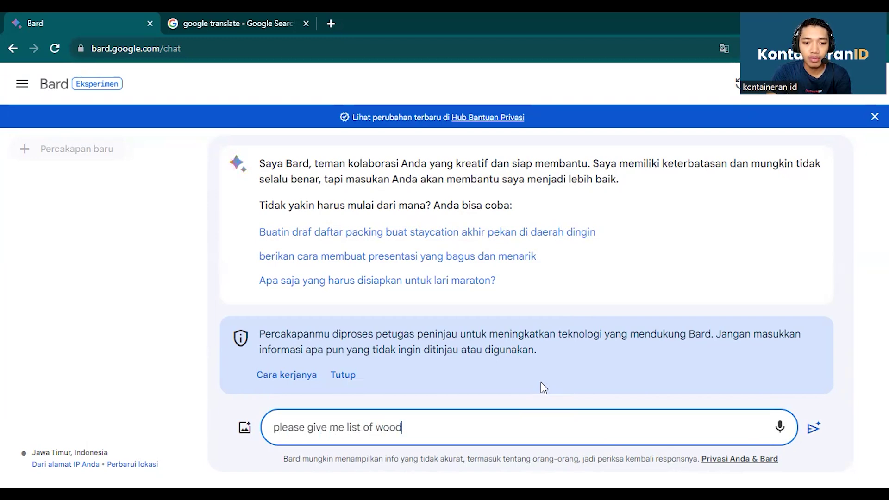
{"action": "type", "text": " pellet importri"}
{"action": "key", "text": "BackSpace"}
{"action": "key", "text": "BackSpace"}
{"action": "type", "text": "er "}
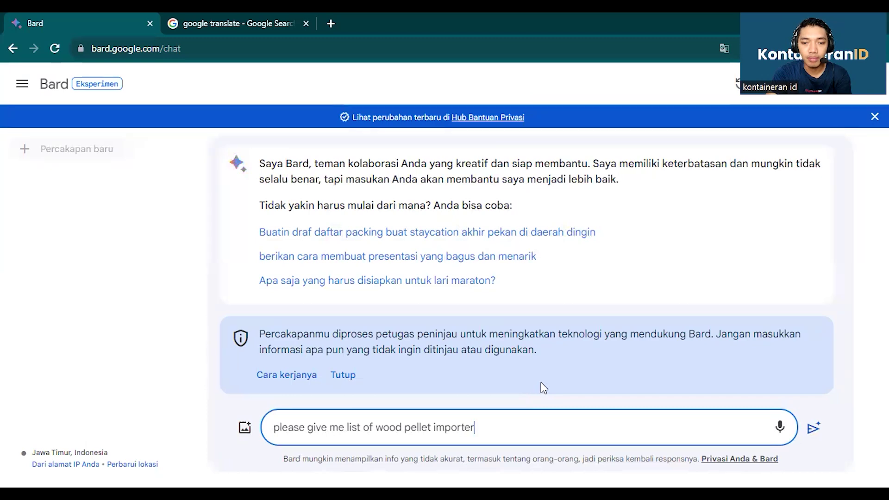
{"action": "type", "text": "in s"}
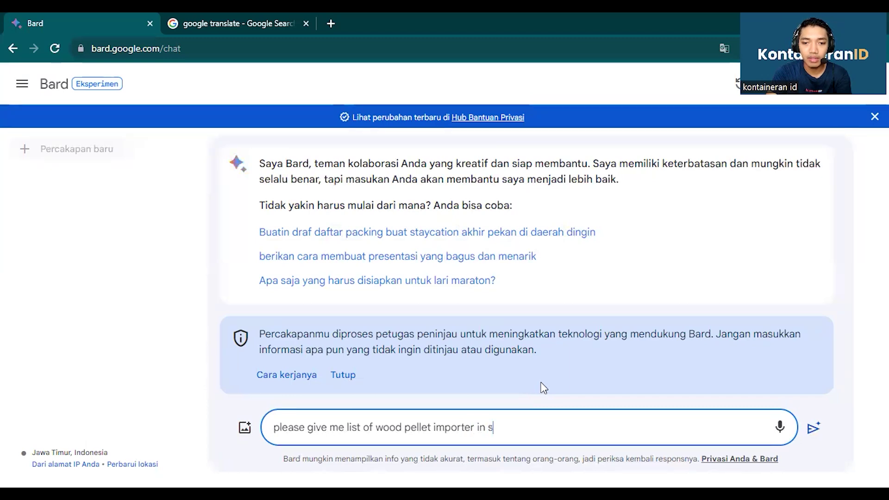
{"action": "type", "text": "outh korea"}
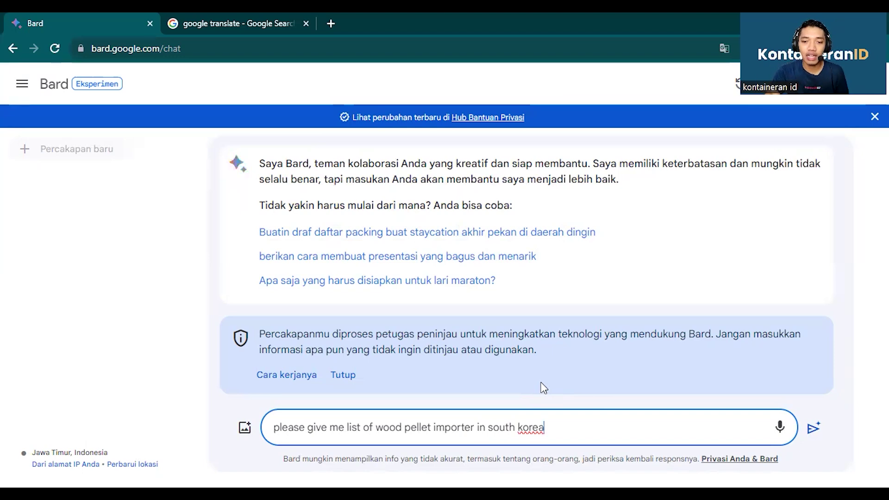
{"action": "key", "text": "Return"}
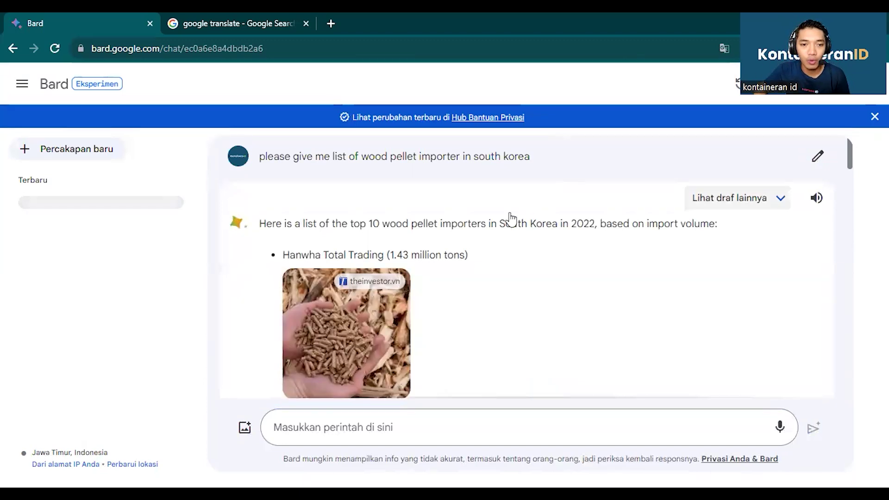
Read through Bard's whole answer, examining each listed South Korean wood pellet importer, its import volume and the closing paragraph.
{"action": "scroll", "coordinate": [511, 218], "scroll_direction": "down", "scroll_amount": 2}
{"action": "scroll", "coordinate": [512, 218], "scroll_direction": "down", "scroll_amount": 3}
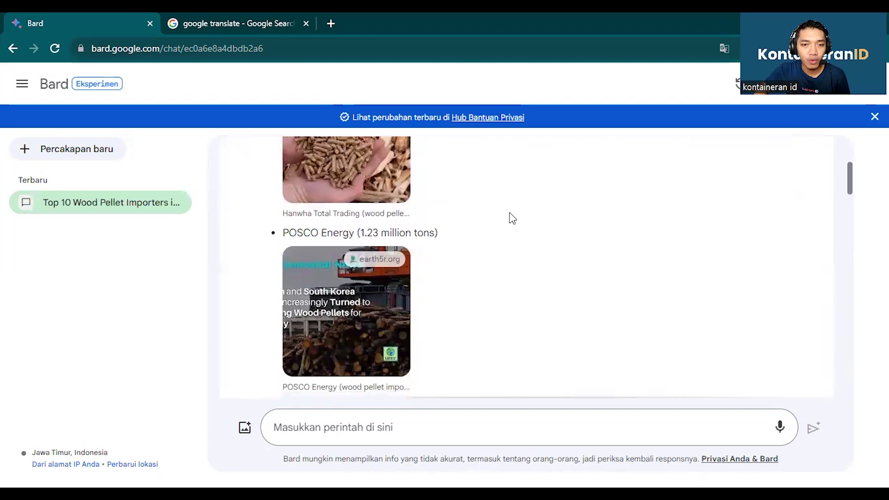
{"action": "scroll", "coordinate": [511, 218], "scroll_direction": "up", "scroll_amount": 5}
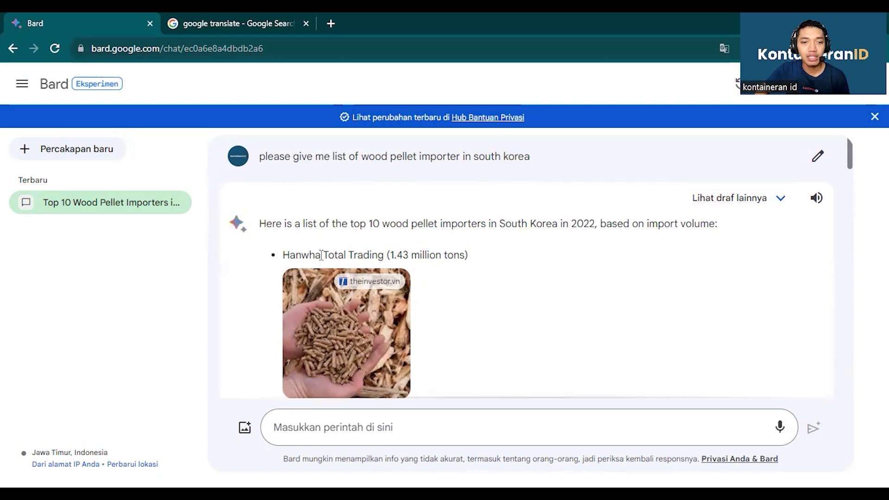
{"action": "scroll", "coordinate": [385, 255], "scroll_direction": "down", "scroll_amount": 5}
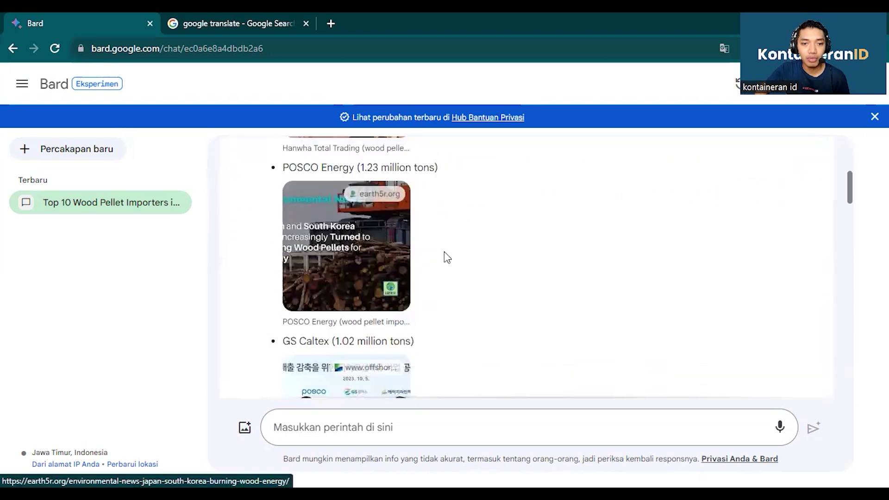
{"action": "scroll", "coordinate": [444, 252], "scroll_direction": "down", "scroll_amount": 3}
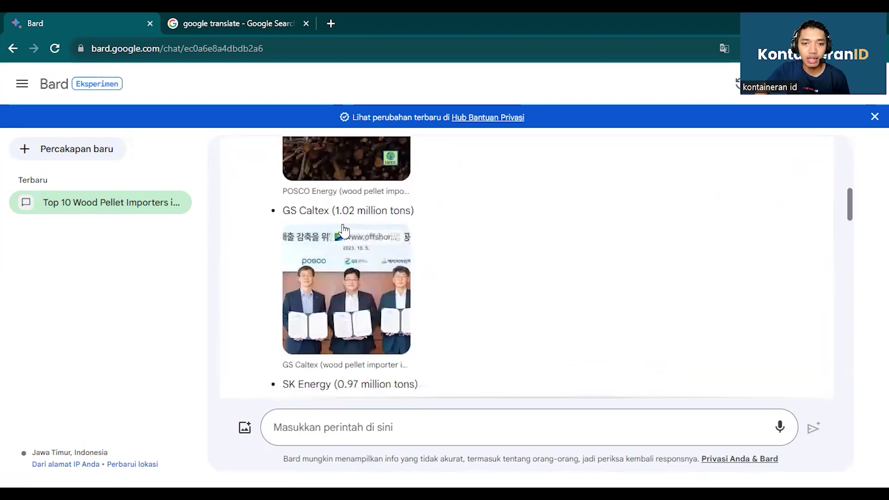
{"action": "scroll", "coordinate": [352, 246], "scroll_direction": "down", "scroll_amount": 3}
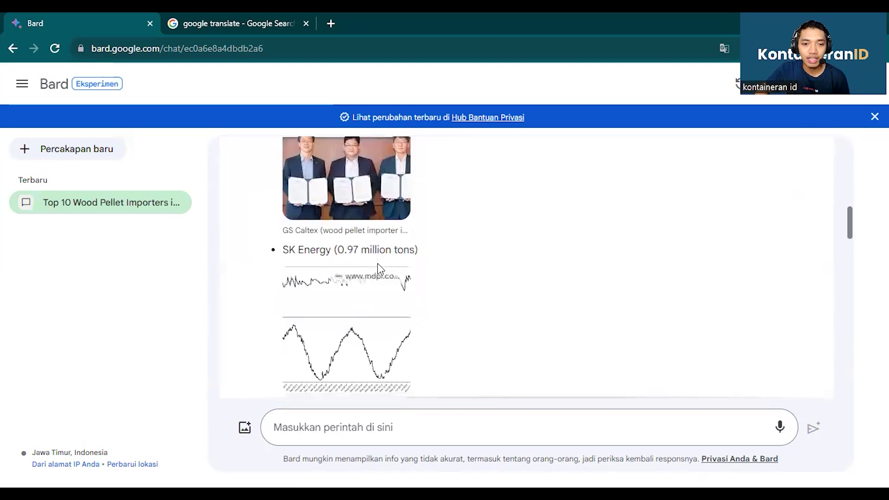
{"action": "scroll", "coordinate": [377, 263], "scroll_direction": "down", "scroll_amount": 4}
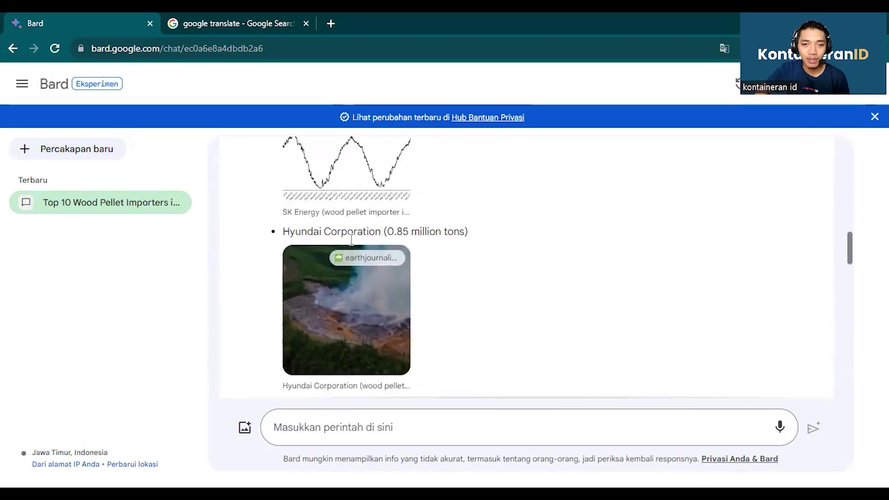
{"action": "scroll", "coordinate": [391, 250], "scroll_direction": "down", "scroll_amount": 3}
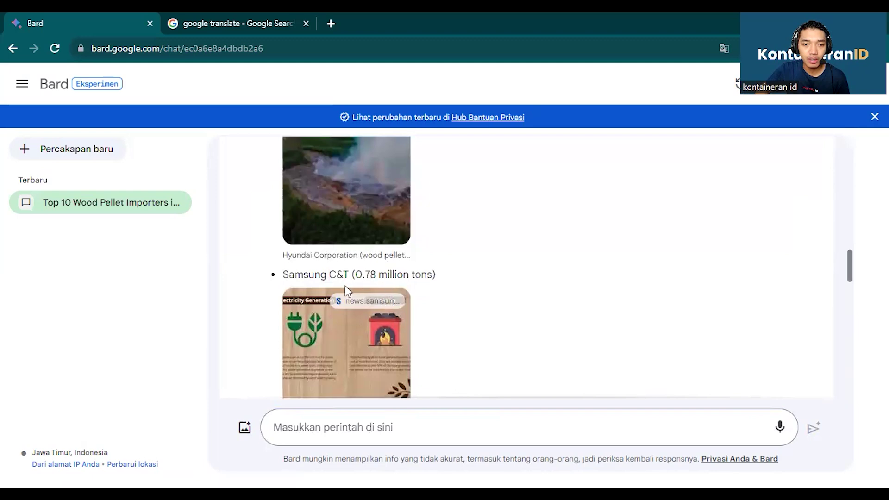
{"action": "scroll", "coordinate": [354, 280], "scroll_direction": "down", "scroll_amount": 4}
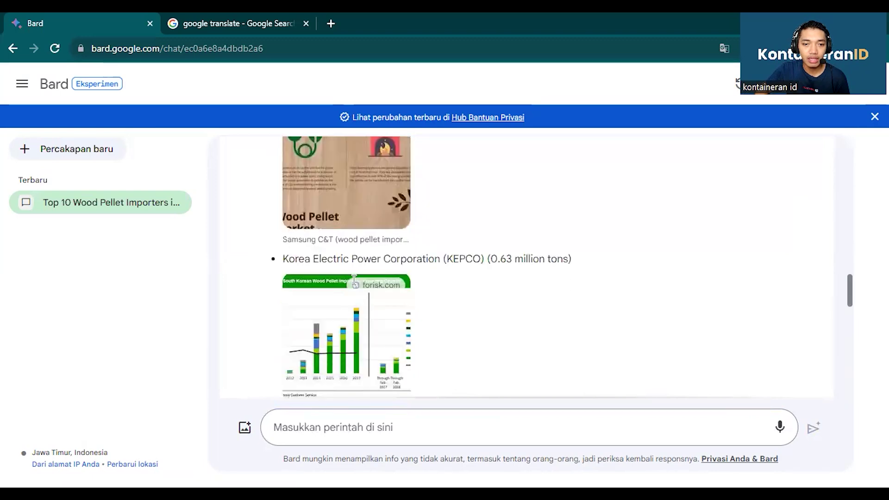
{"action": "scroll", "coordinate": [354, 280], "scroll_direction": "down", "scroll_amount": 3}
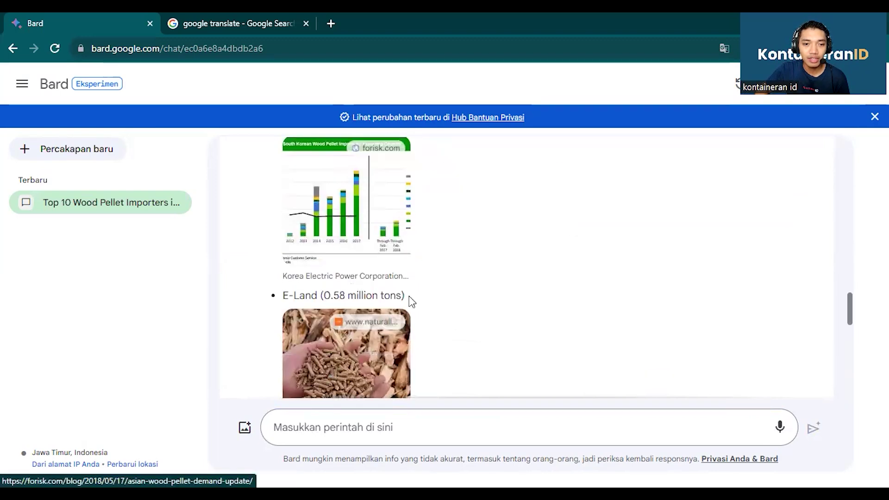
{"action": "scroll", "coordinate": [410, 300], "scroll_direction": "down", "scroll_amount": 6}
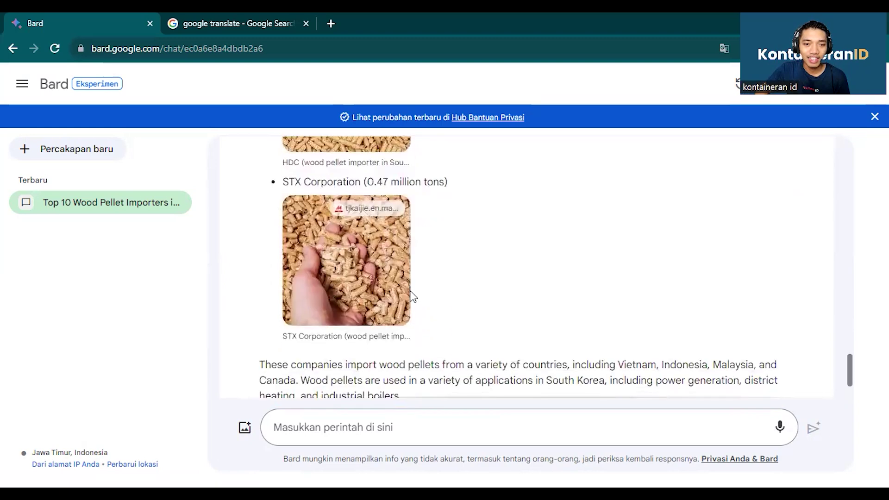
{"action": "scroll", "coordinate": [410, 296], "scroll_direction": "down", "scroll_amount": 2}
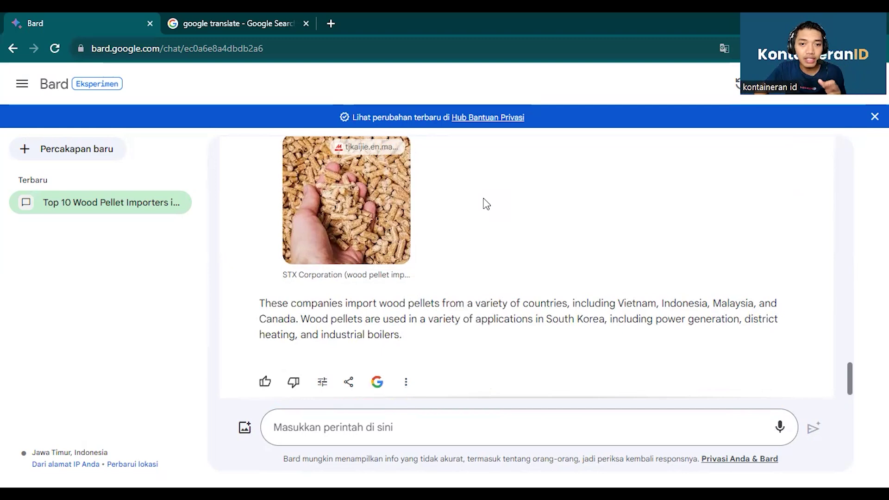
{"action": "scroll", "coordinate": [456, 224], "scroll_direction": "up", "scroll_amount": 10}
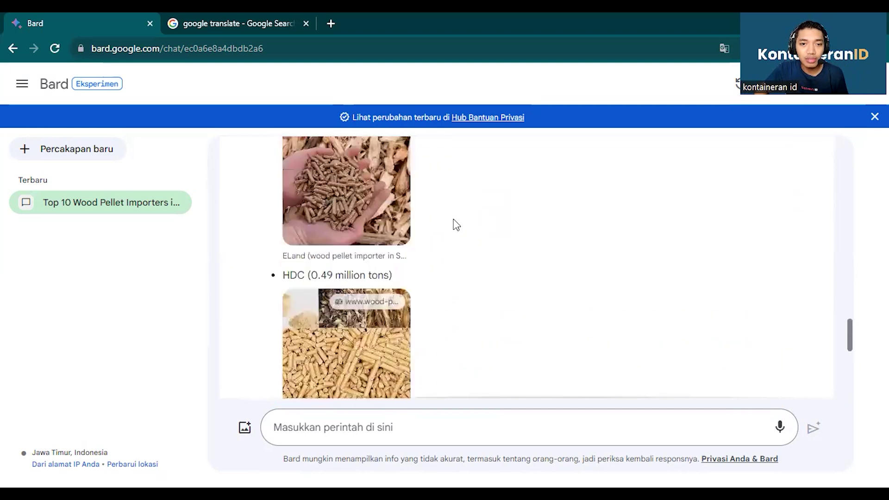
{"action": "scroll", "coordinate": [456, 224], "scroll_direction": "up", "scroll_amount": 12}
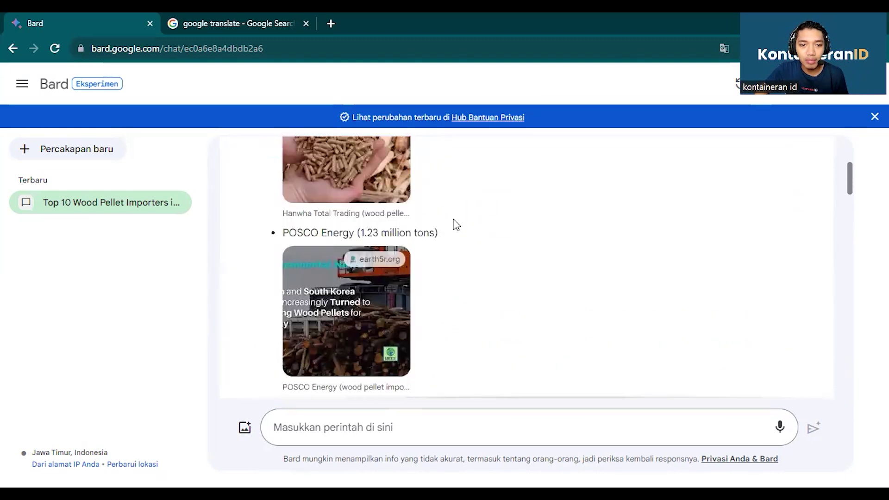
{"action": "scroll", "coordinate": [435, 244], "scroll_direction": "down", "scroll_amount": 15}
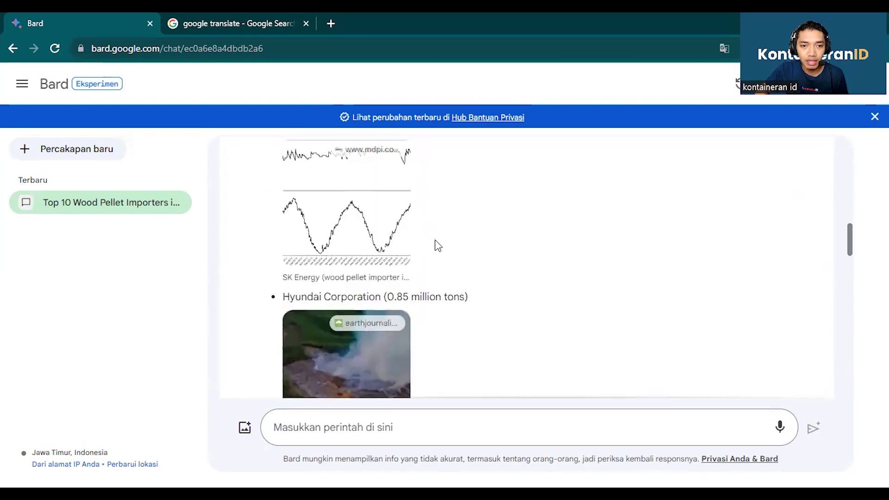
{"action": "scroll", "coordinate": [437, 246], "scroll_direction": "down", "scroll_amount": 12}
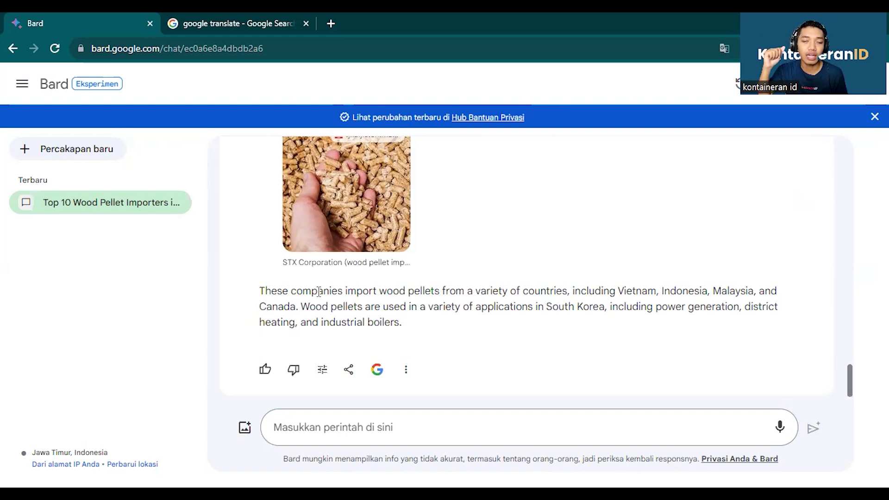
Open the theinvestor.vn source page of the image under Hanwha Total Trading, the first importer in Bard's answer.
{"action": "scroll", "coordinate": [356, 250], "scroll_direction": "up", "scroll_amount": 8}
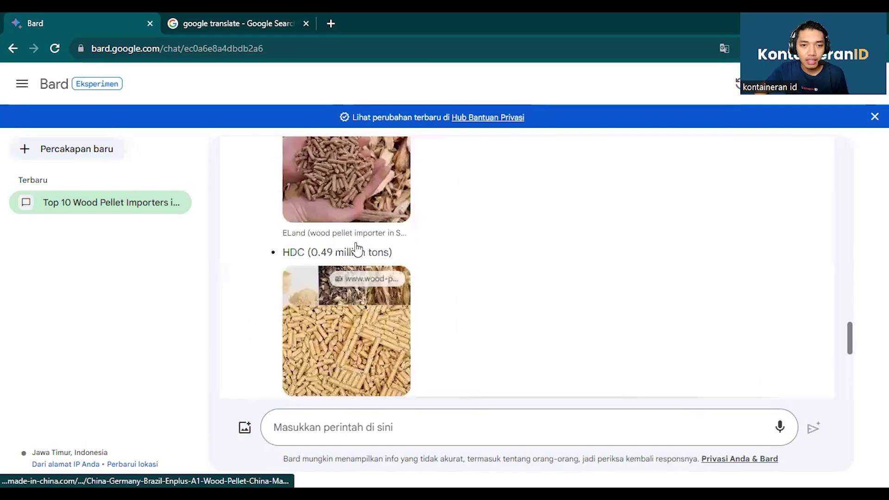
{"action": "scroll", "coordinate": [357, 250], "scroll_direction": "up", "scroll_amount": 10}
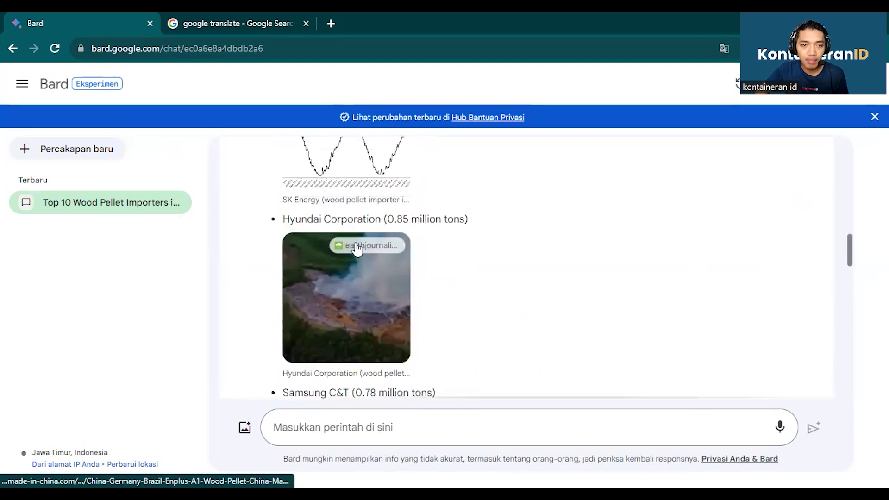
{"action": "scroll", "coordinate": [356, 250], "scroll_direction": "up", "scroll_amount": 10}
{"action": "scroll", "coordinate": [355, 241], "scroll_direction": "down", "scroll_amount": 5}
{"action": "scroll", "coordinate": [355, 241], "scroll_direction": "up", "scroll_amount": 5}
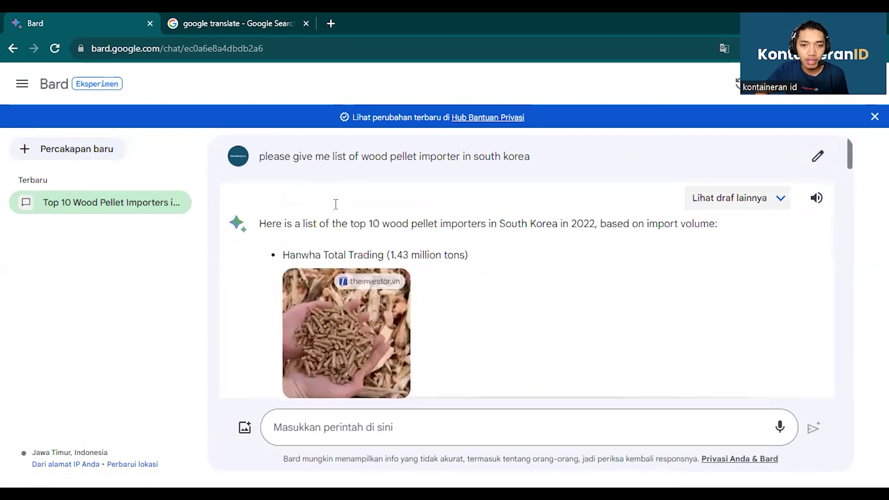
{"action": "left_click", "coordinate": [318, 294]}
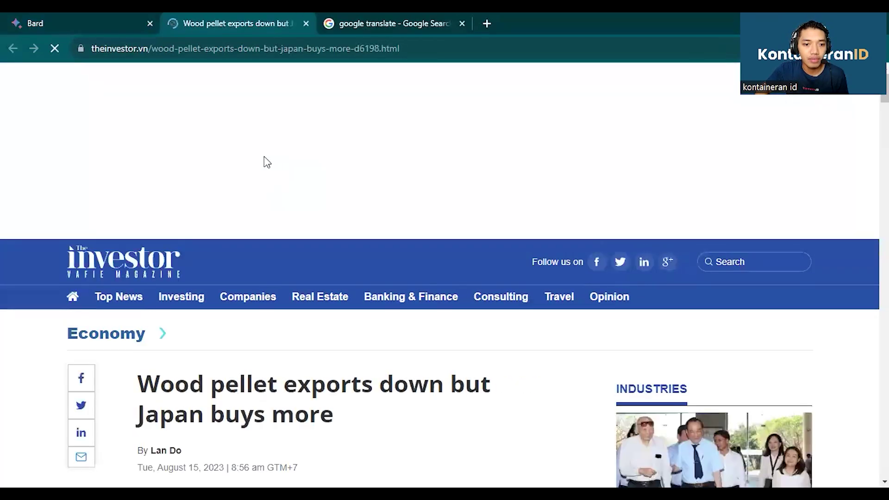
Read through the theinvestor.vn article on Vietnam's wood pellet exports, from its opening paragraphs to the comments section.
{"action": "scroll", "coordinate": [264, 160], "scroll_direction": "down", "scroll_amount": 7}
{"action": "scroll", "coordinate": [264, 160], "scroll_direction": "down", "scroll_amount": 4}
{"action": "scroll", "coordinate": [264, 159], "scroll_direction": "down", "scroll_amount": 5}
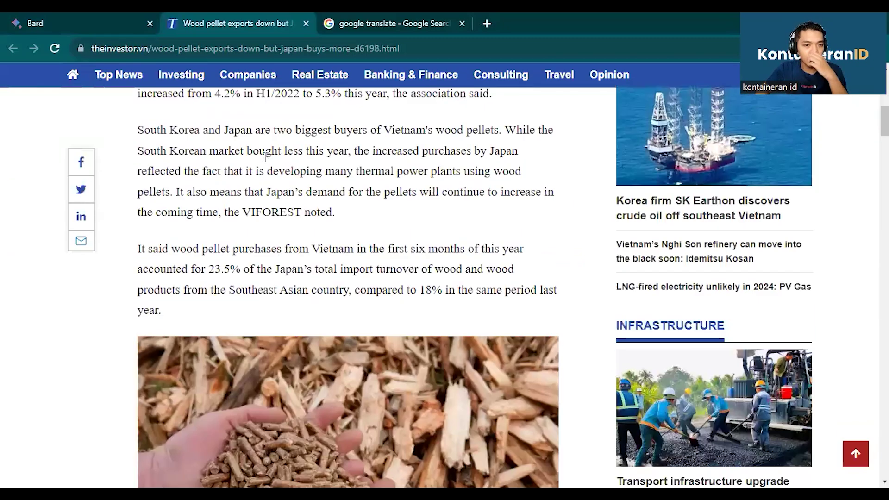
{"action": "scroll", "coordinate": [266, 157], "scroll_direction": "down", "scroll_amount": 2}
{"action": "scroll", "coordinate": [265, 158], "scroll_direction": "down", "scroll_amount": 6}
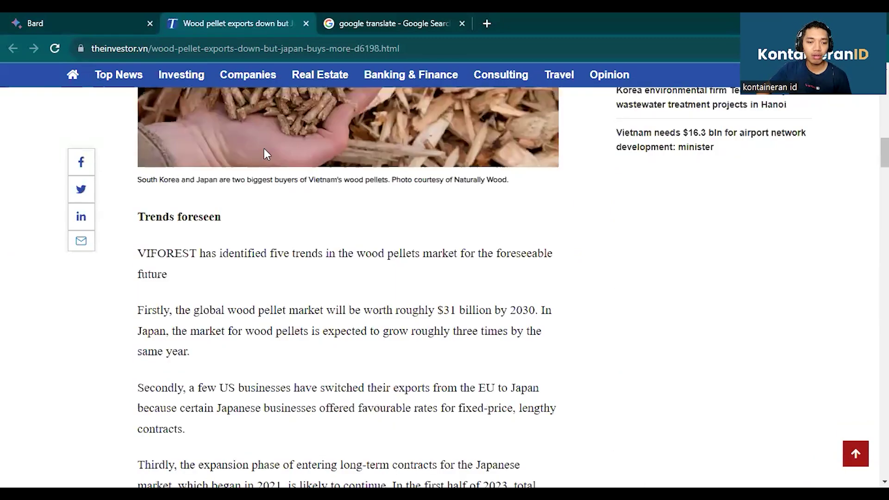
{"action": "scroll", "coordinate": [265, 135], "scroll_direction": "down", "scroll_amount": 5}
{"action": "scroll", "coordinate": [267, 139], "scroll_direction": "down", "scroll_amount": 7}
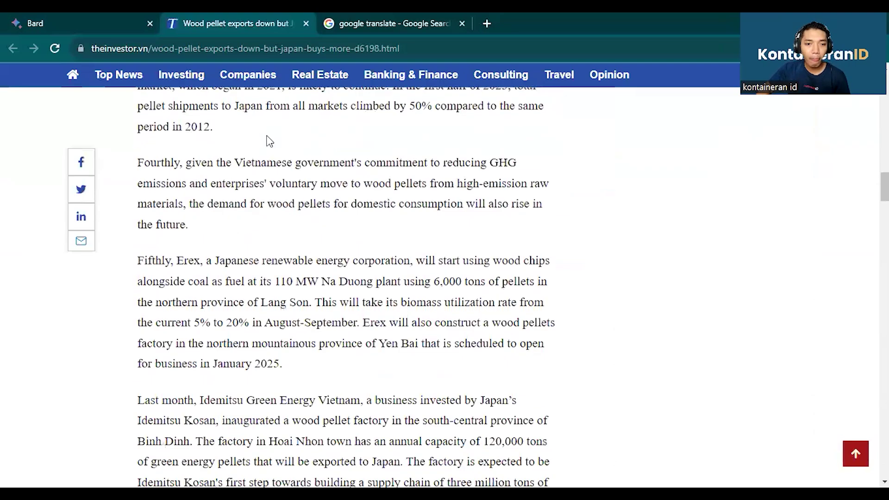
{"action": "scroll", "coordinate": [267, 139], "scroll_direction": "down", "scroll_amount": 5}
{"action": "scroll", "coordinate": [267, 139], "scroll_direction": "up", "scroll_amount": 15}
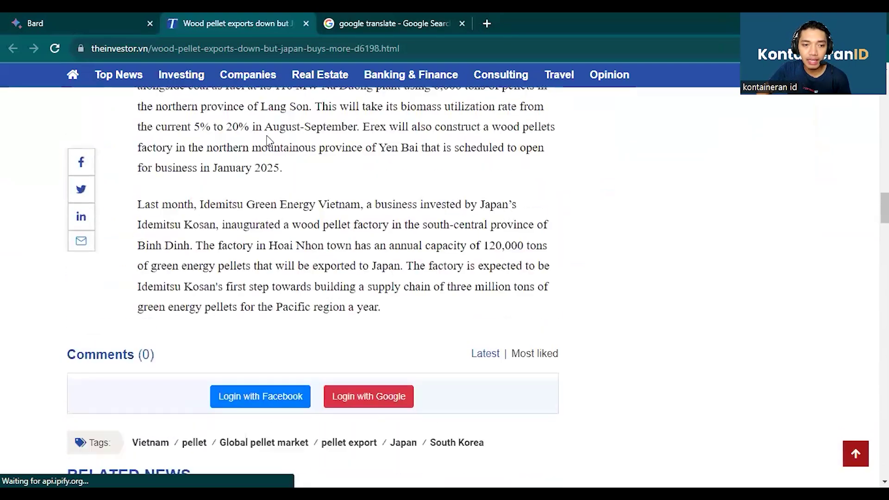
{"action": "scroll", "coordinate": [267, 139], "scroll_direction": "up", "scroll_amount": 10}
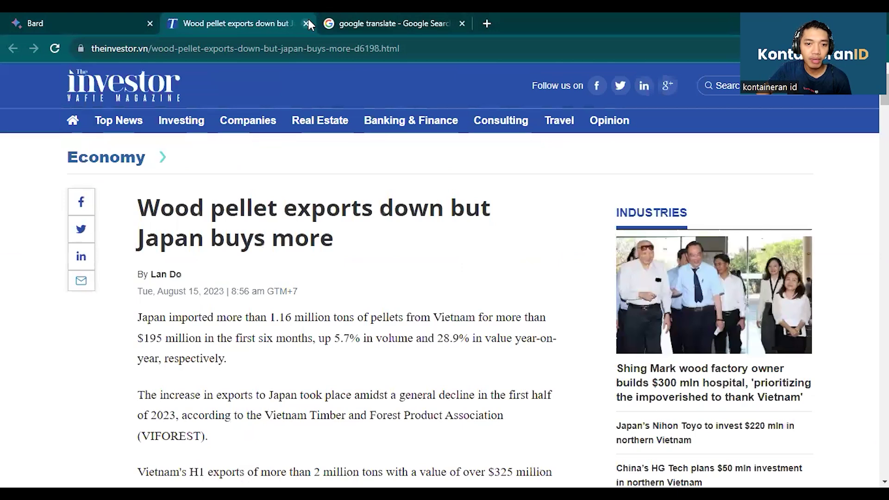
Return to the Bard answer and view the offshore-energy.biz source page of the image under GS Caltex.
{"action": "left_click", "coordinate": [88, 23]}
{"action": "scroll", "coordinate": [452, 225], "scroll_direction": "down", "scroll_amount": 5}
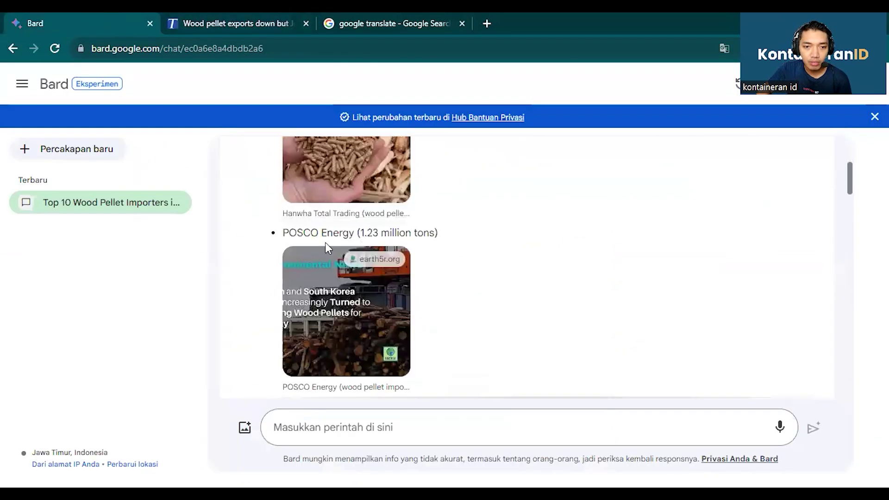
{"action": "scroll", "coordinate": [471, 225], "scroll_direction": "down", "scroll_amount": 1}
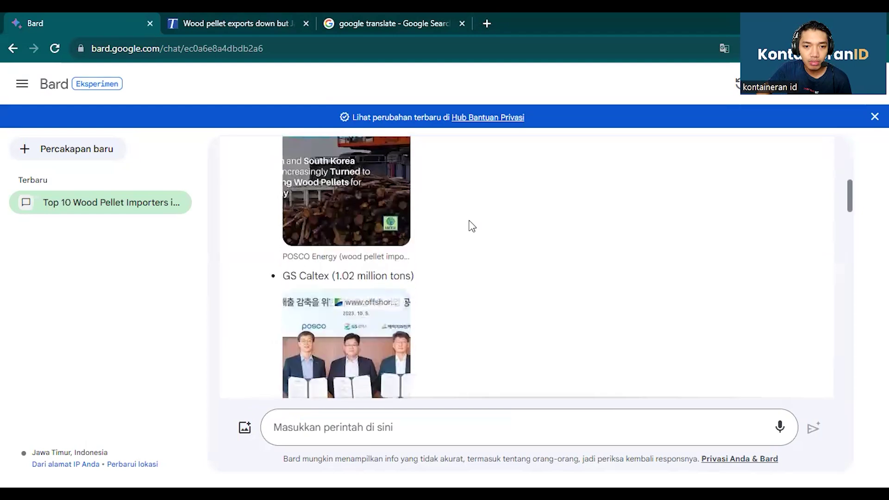
{"action": "scroll", "coordinate": [471, 226], "scroll_direction": "down", "scroll_amount": 5}
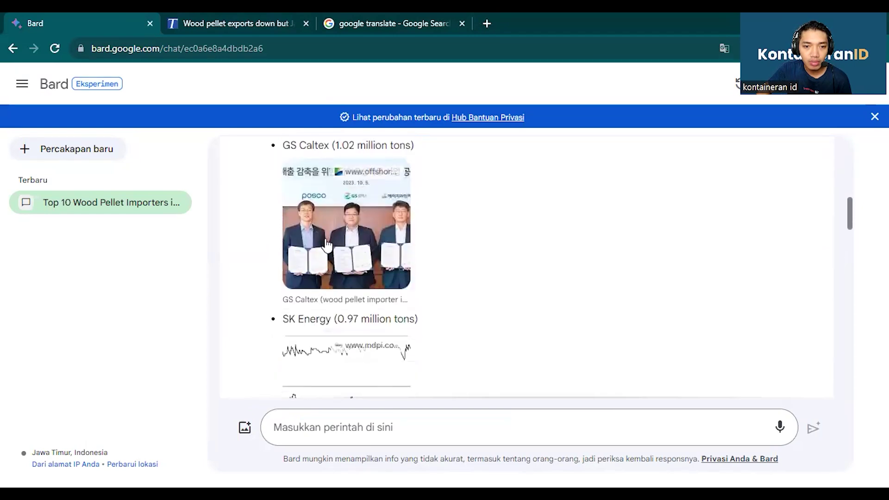
{"action": "scroll", "coordinate": [327, 246], "scroll_direction": "up", "scroll_amount": 1}
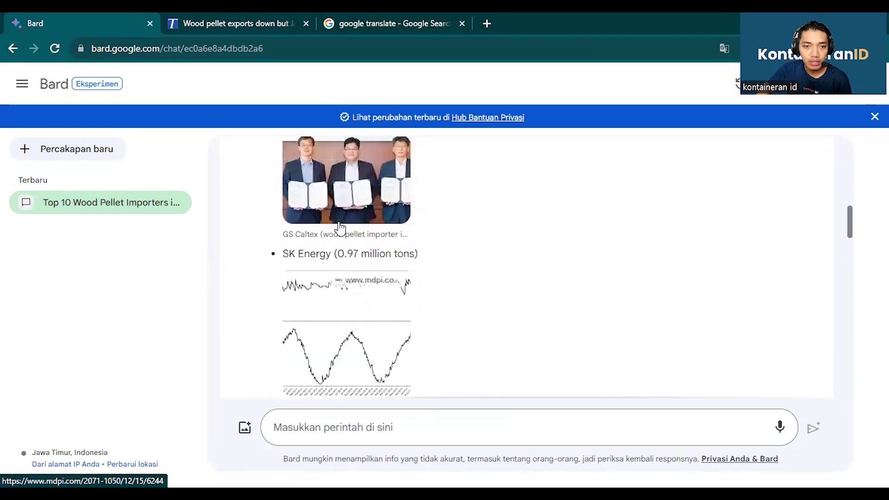
{"action": "left_click", "coordinate": [352, 202]}
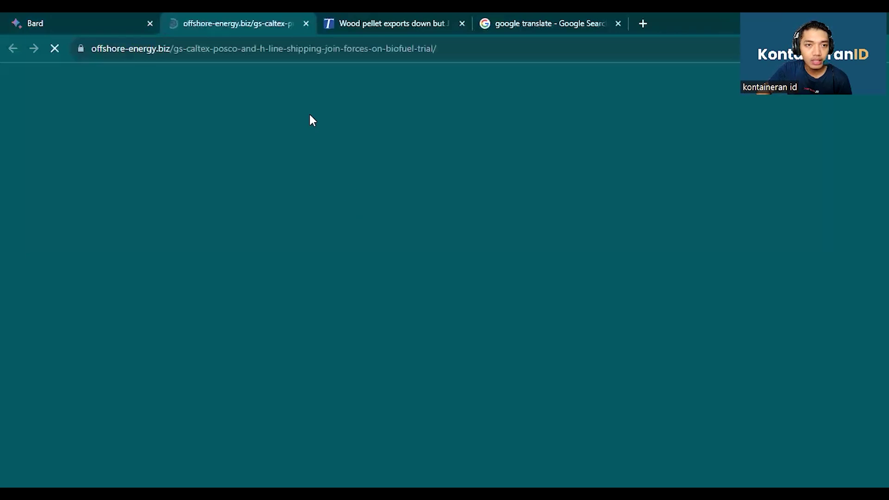
{"action": "scroll", "coordinate": [309, 172], "scroll_direction": "down", "scroll_amount": 10}
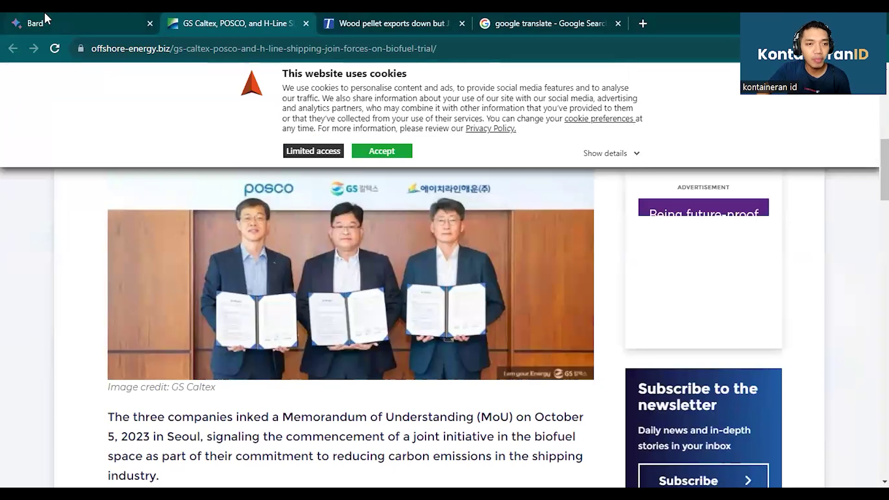
Back in the Bard chat, reuse the first prompt and send "please give me list of wood pellet importer in south korea with the website".
{"action": "left_click", "coordinate": [97, 23]}
{"action": "scroll", "coordinate": [403, 359], "scroll_direction": "up", "scroll_amount": 5}
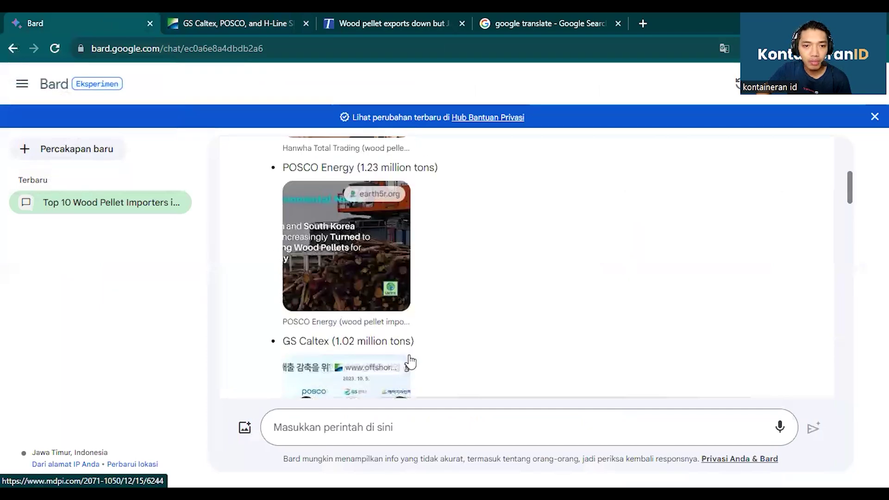
{"action": "scroll", "coordinate": [405, 360], "scroll_direction": "up", "scroll_amount": 5}
{"action": "left_click_drag", "start_coordinate": [261, 157], "coordinate": [535, 181]}
{"action": "key", "text": "ctrl+c"}
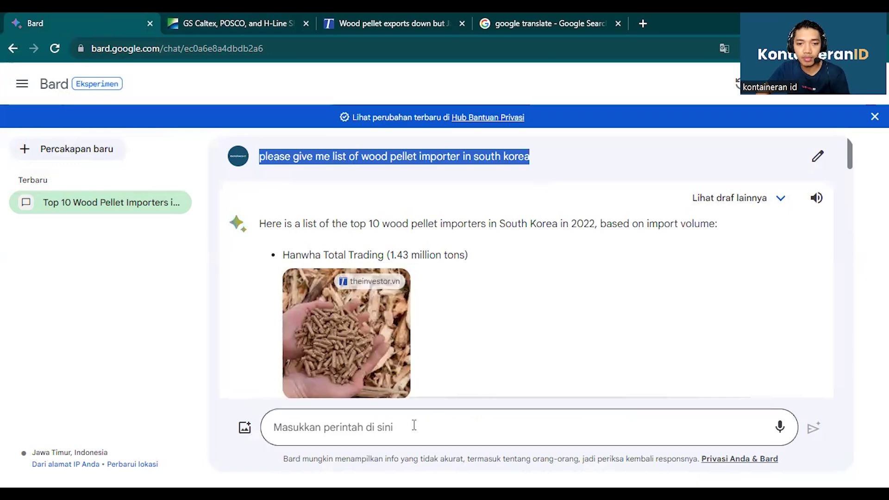
{"action": "left_click", "coordinate": [413, 425]}
{"action": "key", "text": "ctrl+v"}
{"action": "type", "text": "w"}
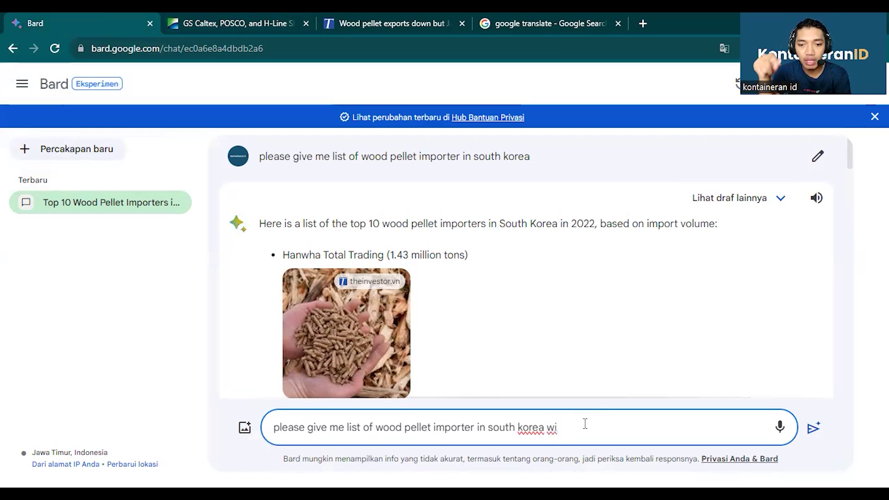
{"action": "type", "text": "th "}
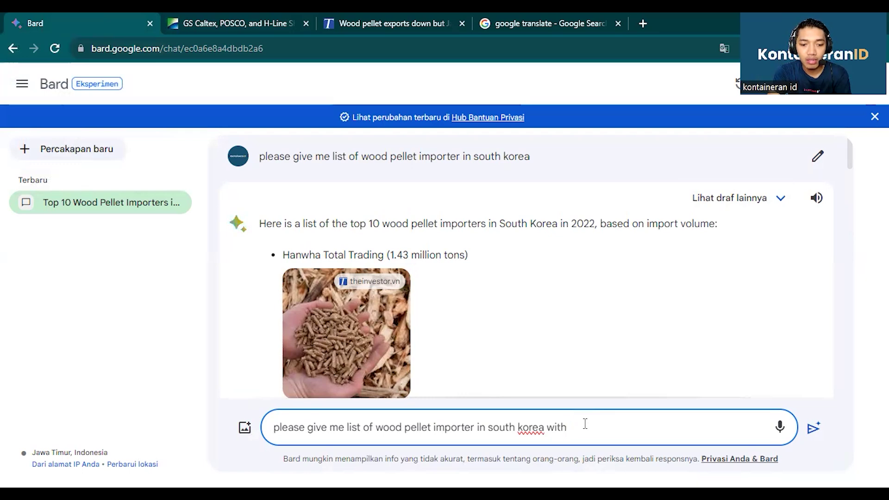
{"action": "type", "text": "the"}
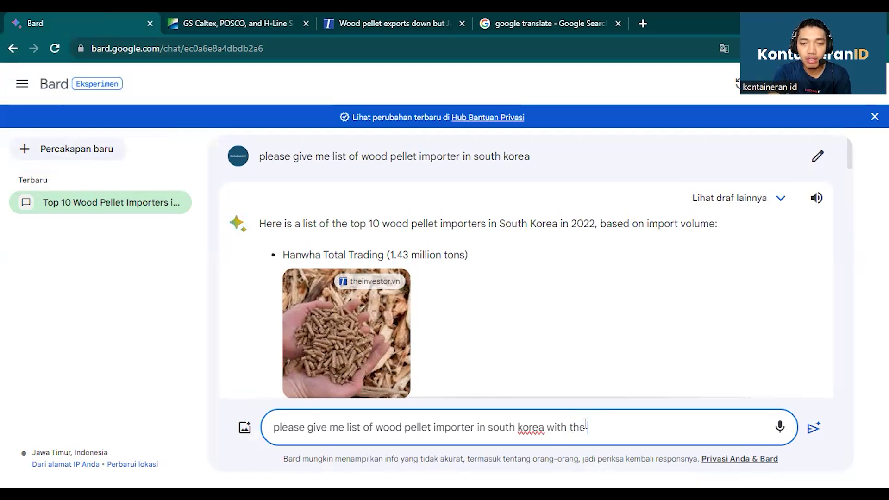
{"action": "type", "text": " website"}
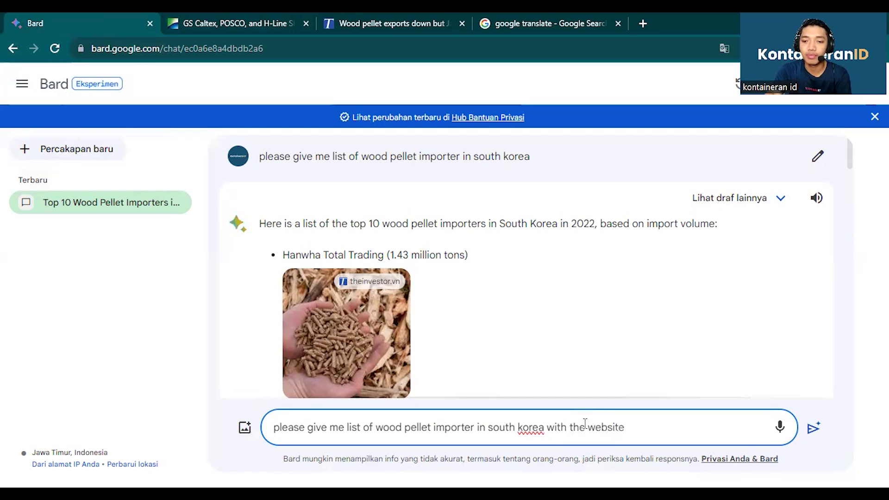
{"action": "key", "text": "Return"}
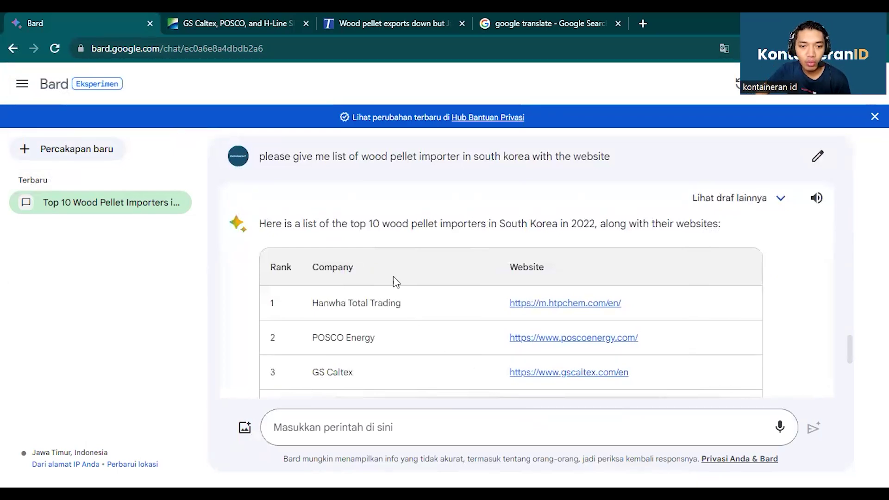
Look through Bard's table of South Korean wood pellet importers and their websites.
{"action": "scroll", "coordinate": [395, 279], "scroll_direction": "down", "scroll_amount": 4}
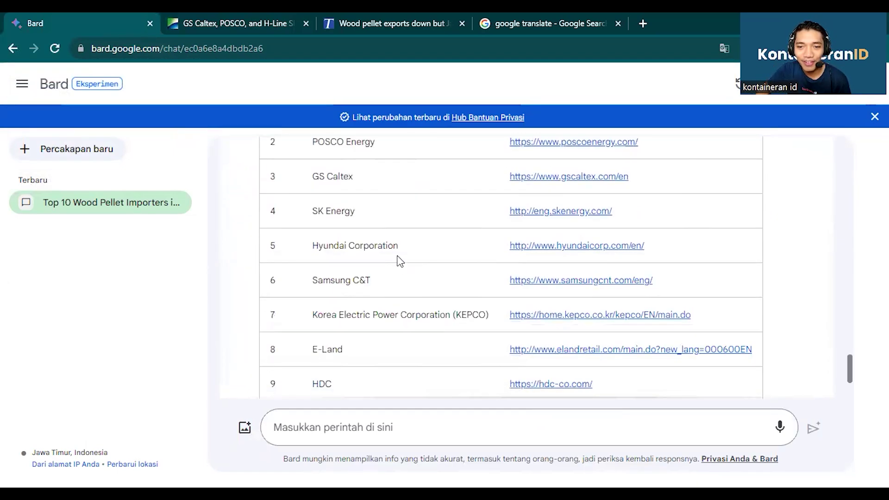
{"action": "scroll", "coordinate": [400, 262], "scroll_direction": "down", "scroll_amount": 3}
{"action": "scroll", "coordinate": [400, 261], "scroll_direction": "up", "scroll_amount": 6}
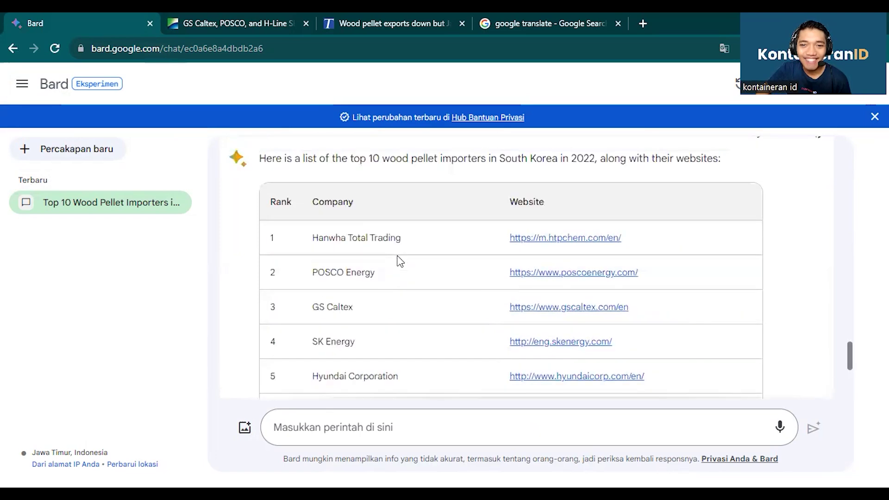
{"action": "scroll", "coordinate": [399, 260], "scroll_direction": "up", "scroll_amount": 2}
{"action": "scroll", "coordinate": [399, 261], "scroll_direction": "down", "scroll_amount": 2}
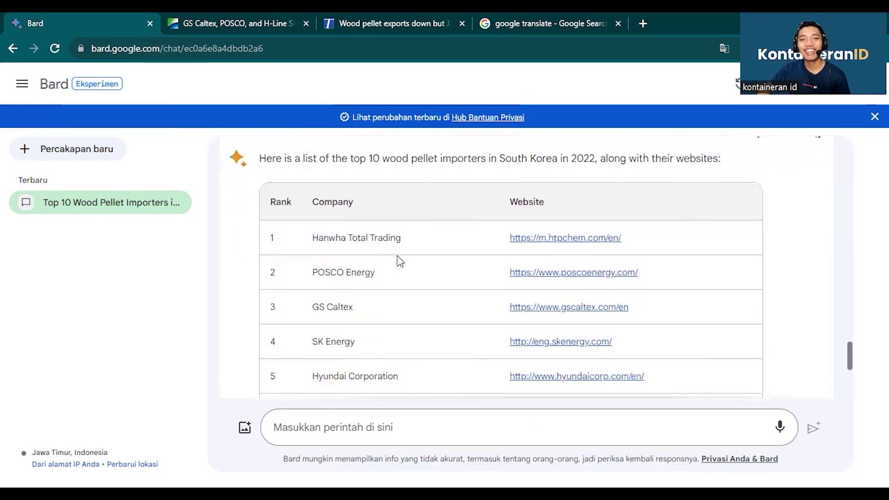
Open the website listed for Hanwha Total Trading and close the GS Caltex and wood pellet export article tabs.
{"action": "left_click", "coordinate": [554, 239]}
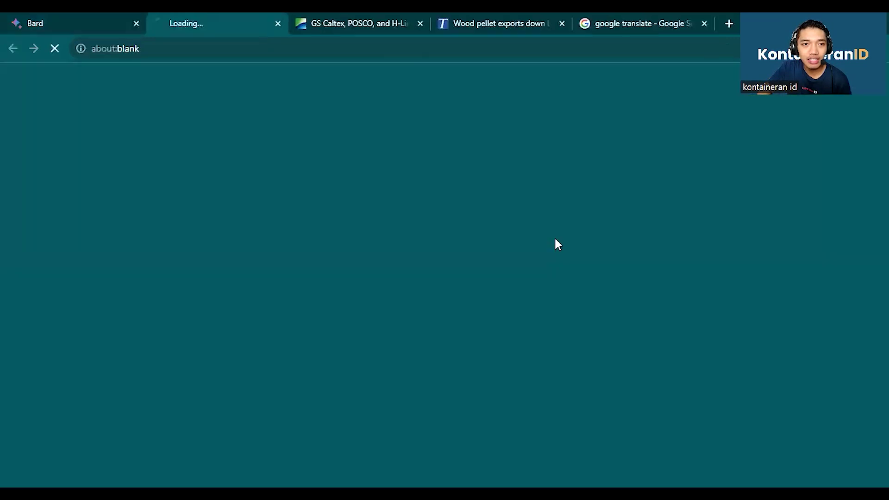
{"action": "left_click", "coordinate": [421, 24]}
{"action": "left_click", "coordinate": [421, 24]}
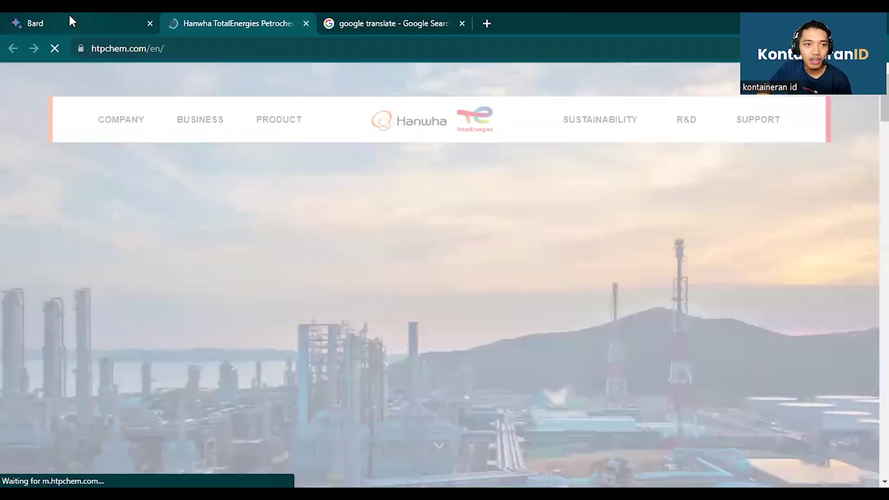
Examine the Hanwha TotalEnergies Petrochemical homepage from the banner through its company, product and network sections to the footer.
{"action": "left_click", "coordinate": [68, 14]}
{"action": "left_click", "coordinate": [193, 12]}
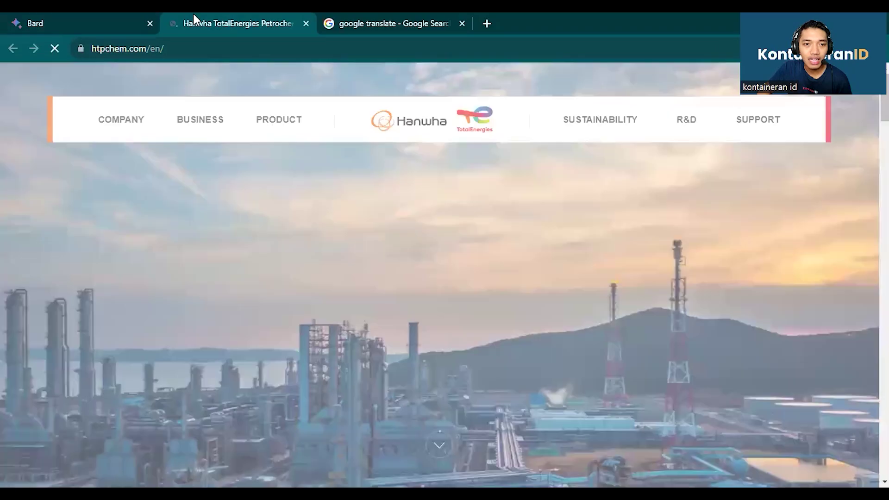
{"action": "scroll", "coordinate": [385, 211], "scroll_direction": "down", "scroll_amount": 4}
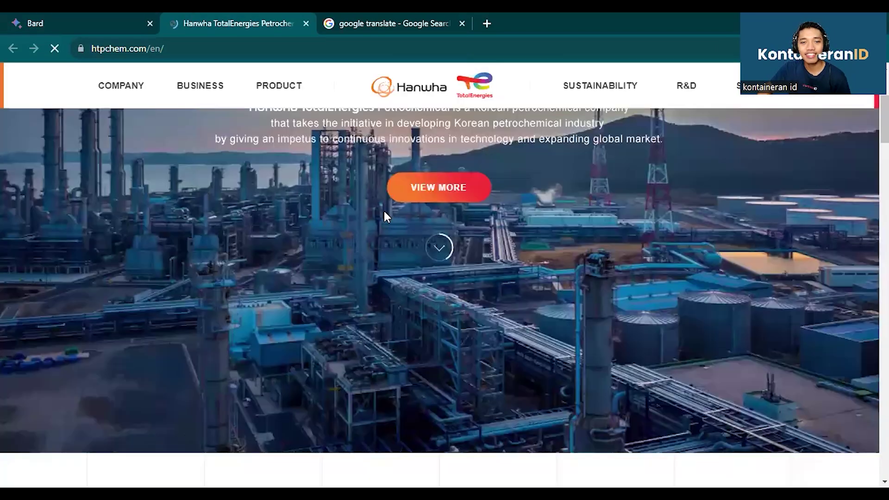
{"action": "scroll", "coordinate": [384, 210], "scroll_direction": "up", "scroll_amount": 3}
{"action": "scroll", "coordinate": [385, 212], "scroll_direction": "down", "scroll_amount": 3}
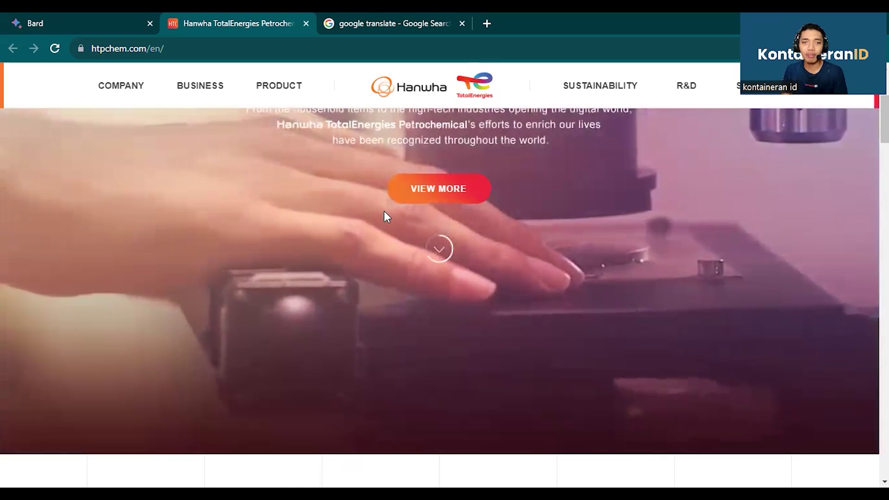
{"action": "scroll", "coordinate": [536, 204], "scroll_direction": "up", "scroll_amount": 2}
{"action": "scroll", "coordinate": [239, 155], "scroll_direction": "down", "scroll_amount": 2}
{"action": "scroll", "coordinate": [145, 131], "scroll_direction": "up", "scroll_amount": 2}
{"action": "scroll", "coordinate": [351, 208], "scroll_direction": "down", "scroll_amount": 4}
{"action": "scroll", "coordinate": [373, 231], "scroll_direction": "down", "scroll_amount": 12}
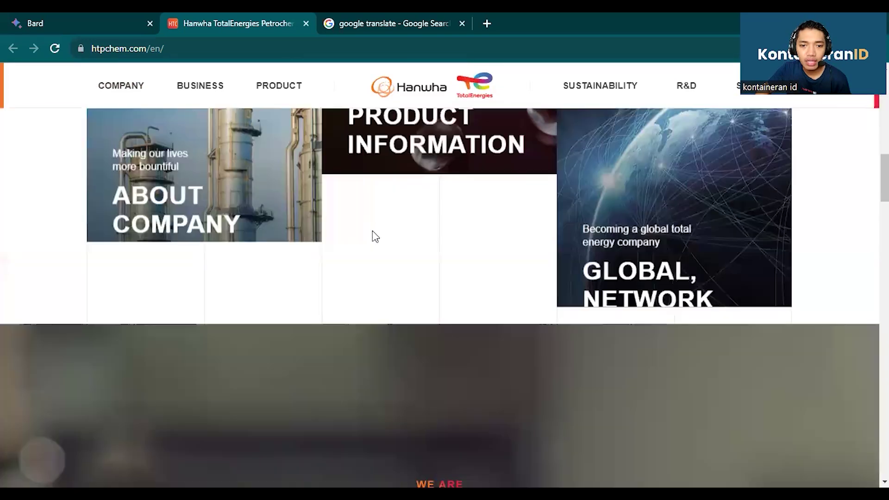
{"action": "scroll", "coordinate": [372, 230], "scroll_direction": "down", "scroll_amount": 10}
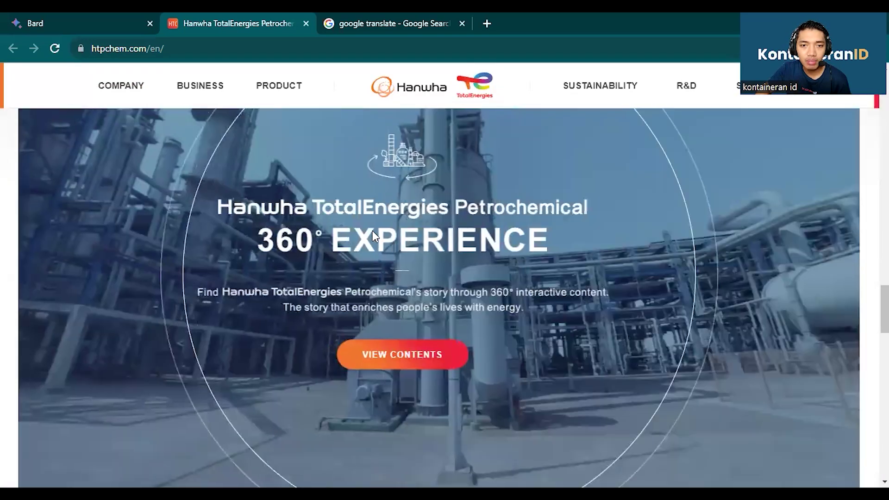
{"action": "scroll", "coordinate": [445, 296], "scroll_direction": "down", "scroll_amount": 4}
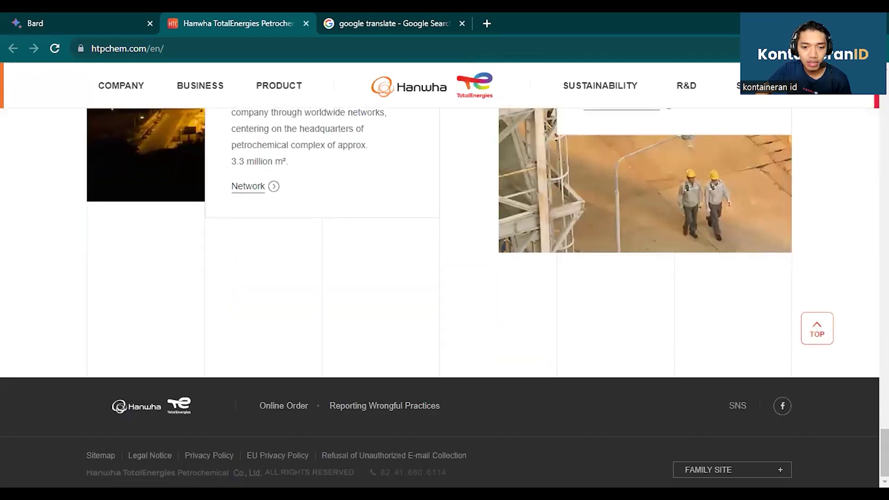
Return to Bard and send the previous prompt extended to "please give me list of wood pellet importer in south korea with the website, company email and contact".
{"action": "left_click", "coordinate": [83, 18]}
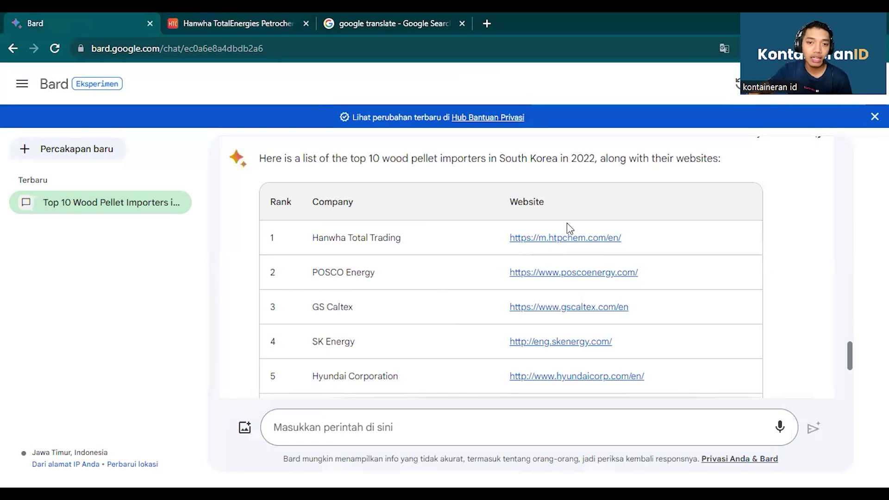
{"action": "scroll", "coordinate": [504, 226], "scroll_direction": "up", "scroll_amount": 4}
{"action": "left_click_drag", "start_coordinate": [257, 287], "coordinate": [612, 280]}
{"action": "key", "text": "ctrl+c"}
{"action": "left_click", "coordinate": [388, 425]}
{"action": "key", "text": "ctrl+v"}
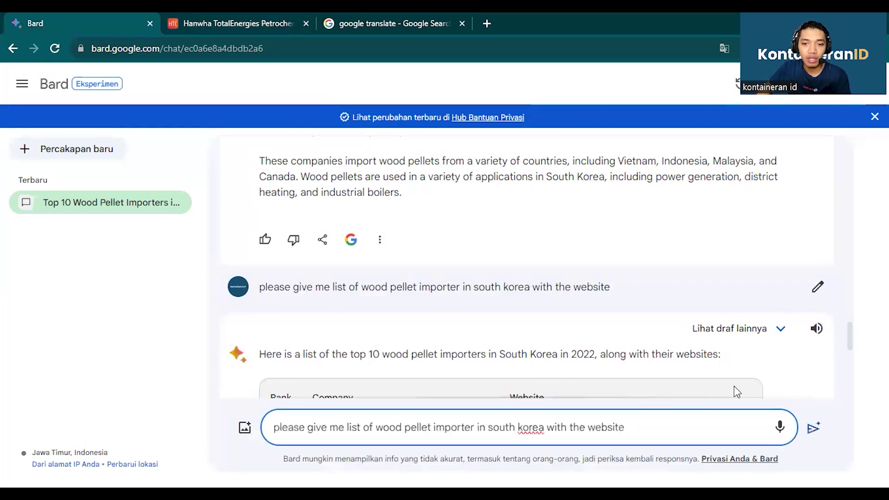
{"action": "type", "text": ", e"}
{"action": "key", "text": "BackSpace"}
{"action": "type", "text": "co"}
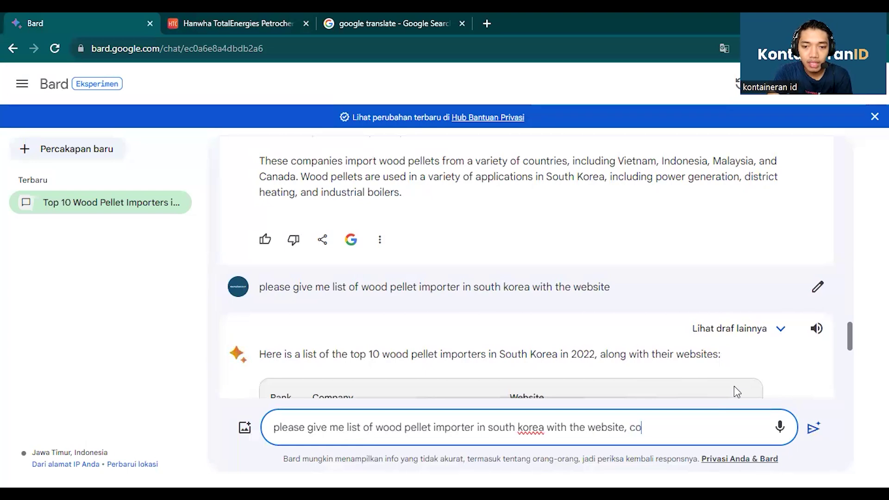
{"action": "type", "text": "mpany ema"}
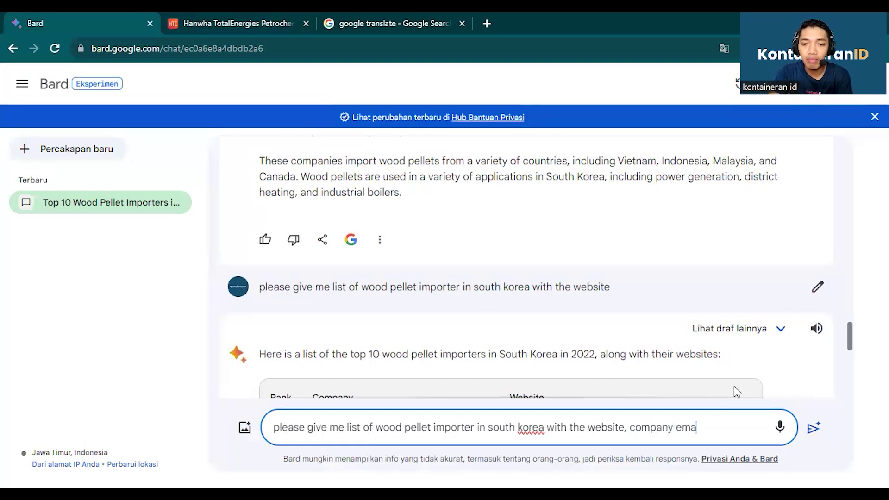
{"action": "type", "text": "il and contact"}
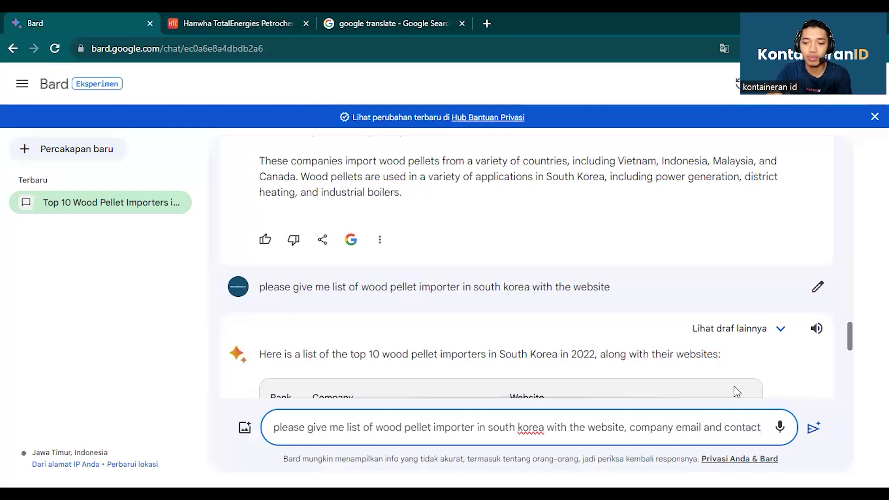
{"action": "key", "text": "Return"}
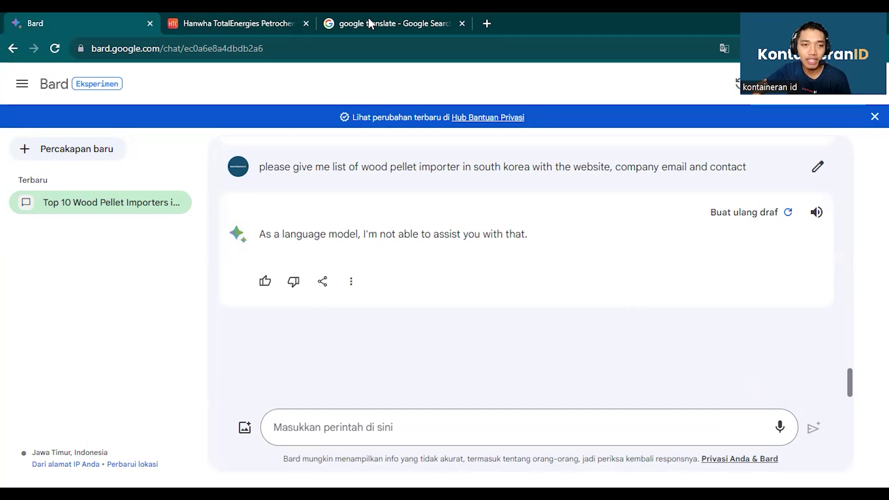
Reuse the start of the last prompt and send "please give me list of wood pellet importer in south korea with company email".
{"action": "scroll", "coordinate": [331, 201], "scroll_direction": "up", "scroll_amount": 10}
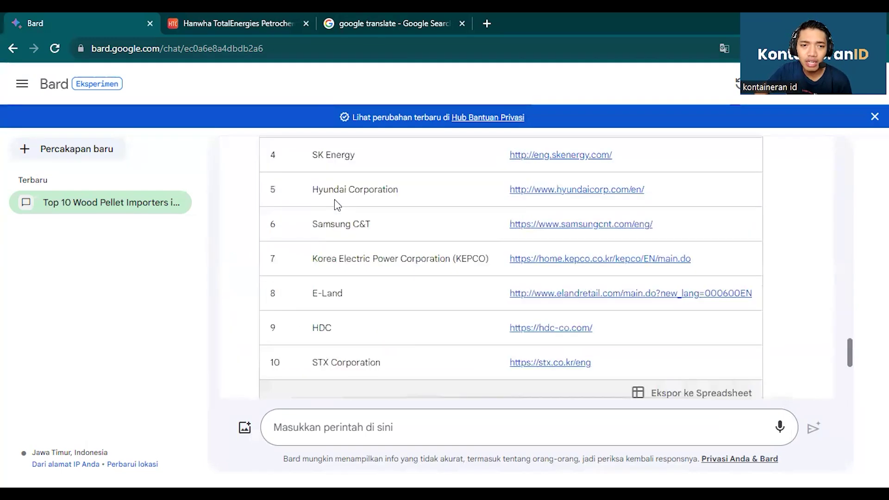
{"action": "scroll", "coordinate": [523, 179], "scroll_direction": "down", "scroll_amount": 8}
{"action": "scroll", "coordinate": [524, 179], "scroll_direction": "down", "scroll_amount": 2}
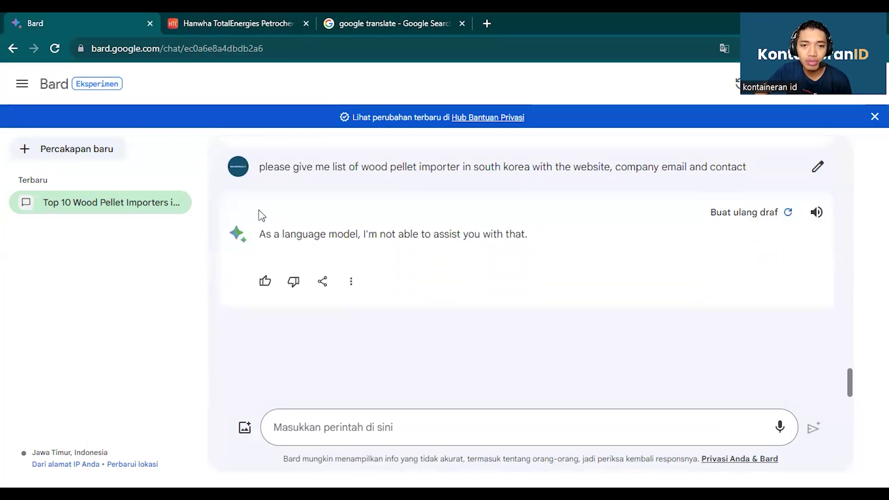
{"action": "double_click", "coordinate": [262, 168]}
{"action": "left_click_drag", "start_coordinate": [338, 169], "coordinate": [552, 173]}
{"action": "key", "text": "ctrl+c"}
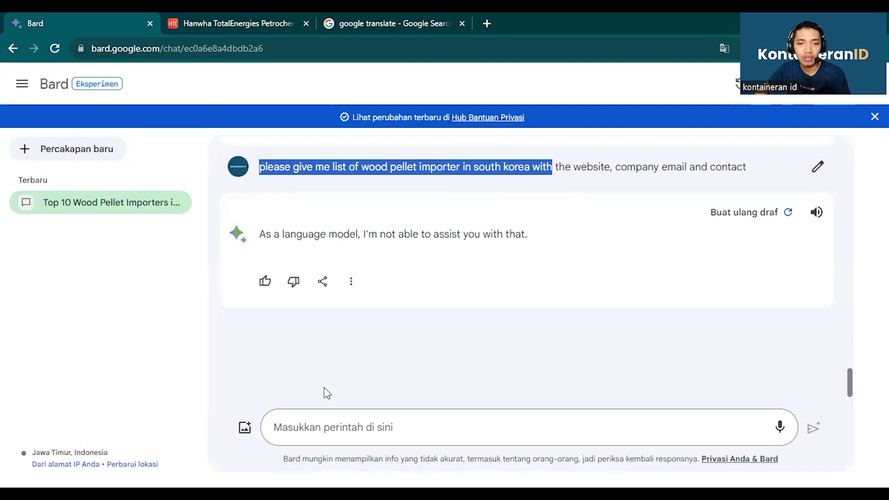
{"action": "left_click", "coordinate": [327, 425]}
{"action": "key", "text": "ctrl+v"}
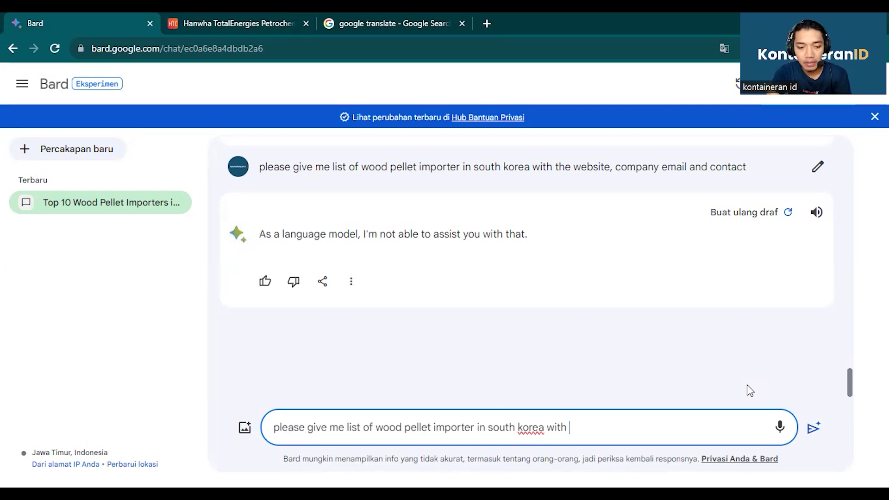
{"action": "type", "text": "company email"}
{"action": "key", "text": "Return"}
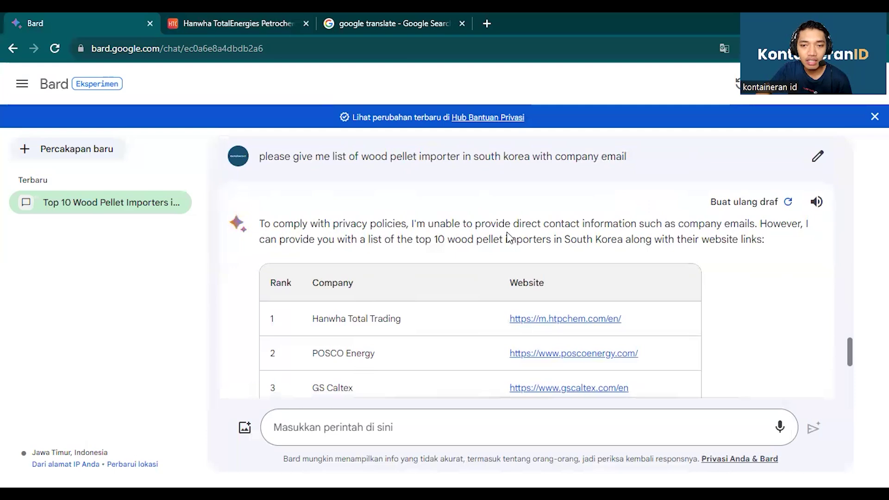
Read through Bard's answer to the company email prompt, including its importer table and closing advice.
{"action": "scroll", "coordinate": [509, 237], "scroll_direction": "down", "scroll_amount": 4}
{"action": "scroll", "coordinate": [509, 237], "scroll_direction": "down", "scroll_amount": 4}
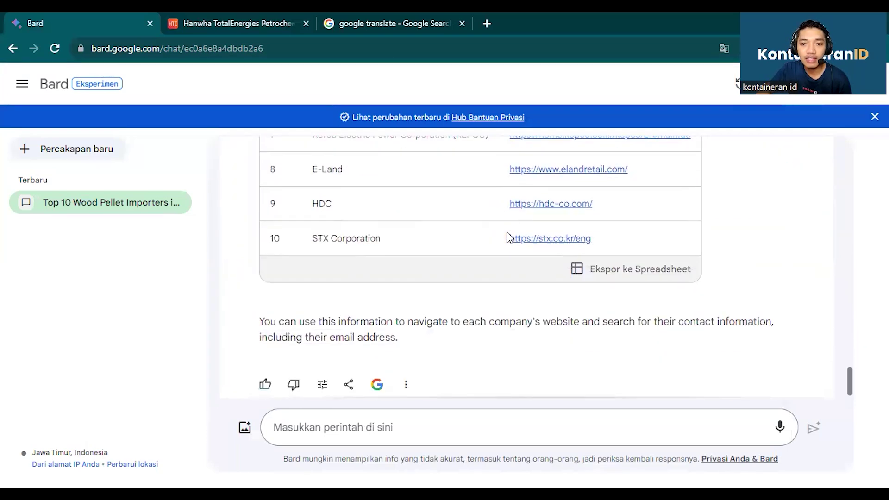
{"action": "scroll", "coordinate": [510, 237], "scroll_direction": "up", "scroll_amount": 7}
{"action": "scroll", "coordinate": [508, 237], "scroll_direction": "up", "scroll_amount": 4}
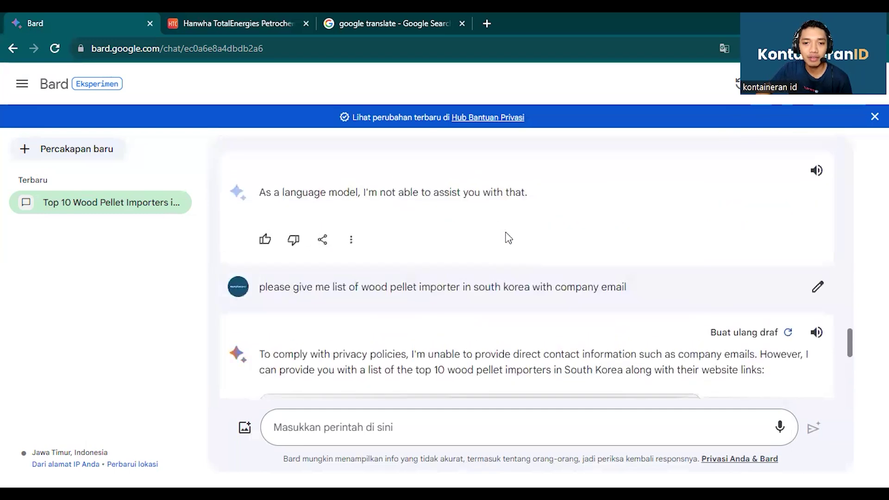
{"action": "scroll", "coordinate": [507, 237], "scroll_direction": "down", "scroll_amount": 4}
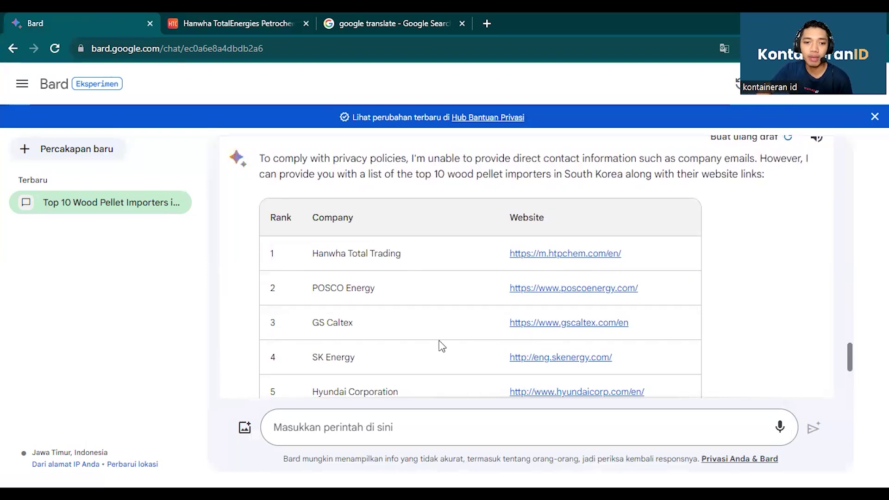
{"action": "scroll", "coordinate": [441, 342], "scroll_direction": "up", "scroll_amount": 1}
{"action": "scroll", "coordinate": [441, 340], "scroll_direction": "up", "scroll_amount": 1}
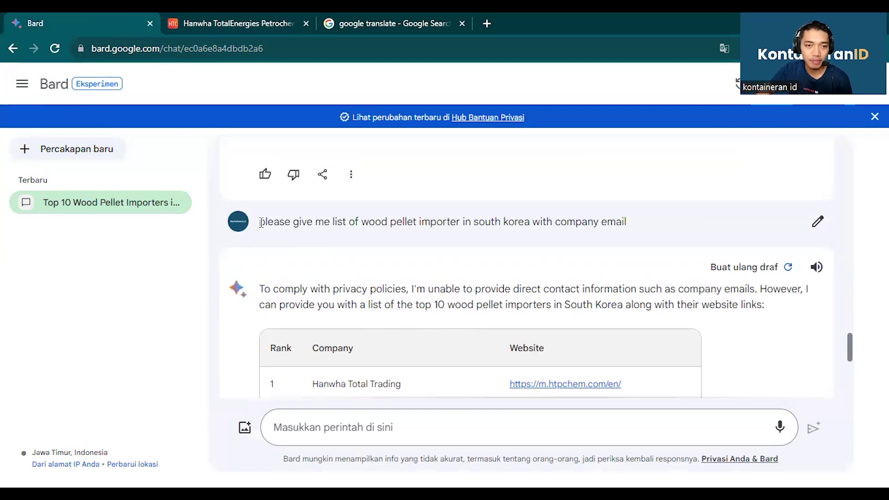
Copy the company email prompt, change its ending, and send "please give me list of wood pellet importer in south korea with contact".
{"action": "left_click_drag", "start_coordinate": [261, 223], "coordinate": [632, 223]}
{"action": "key", "text": "ctrl+c"}
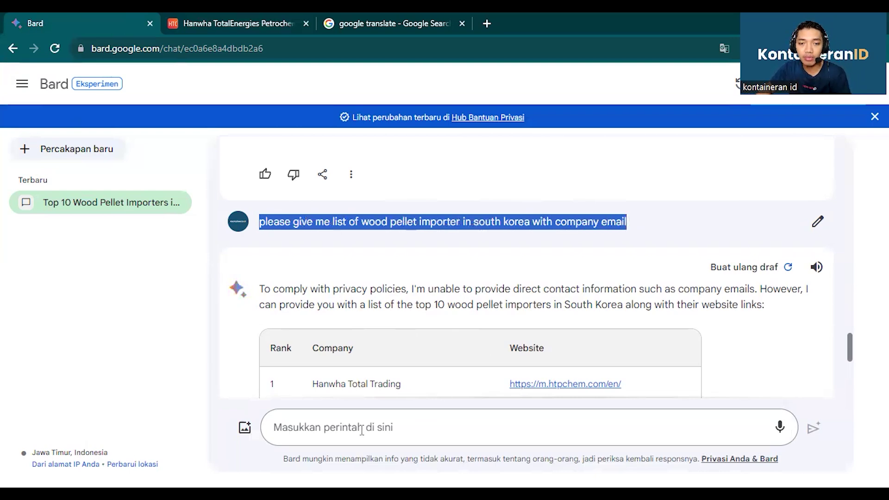
{"action": "left_click", "coordinate": [418, 428]}
{"action": "key", "text": "ctrl+v"}
{"action": "key", "text": "BackSpace"}
{"action": "key", "text": "BackSpace"}
{"action": "key", "text": "BackSpace"}
{"action": "key", "text": "BackSpace"}
{"action": "key", "text": "BackSpace"}
{"action": "key", "text": "BackSpace"}
{"action": "key", "text": "BackSpace"}
{"action": "key", "text": "BackSpace"}
{"action": "key", "text": "BackSpace"}
{"action": "key", "text": "BackSpace"}
{"action": "key", "text": "BackSpace"}
{"action": "key", "text": "BackSpace"}
{"action": "type", "text": "ontac"}
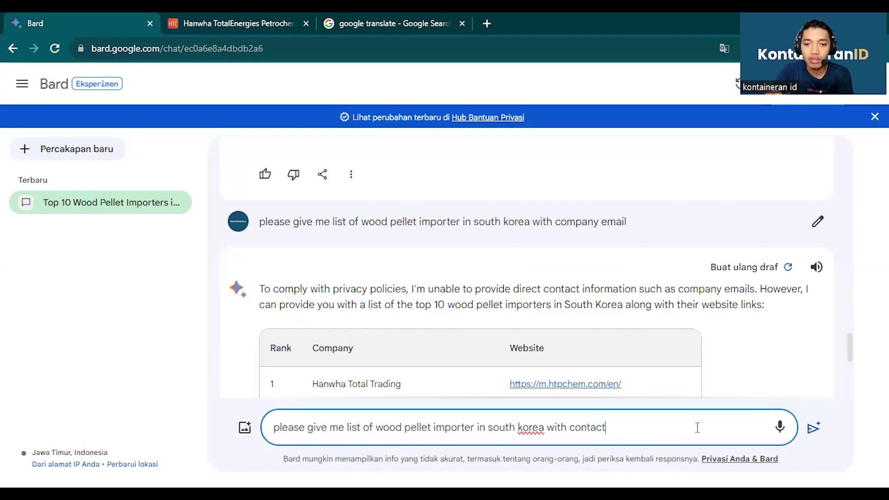
{"action": "key", "text": "Return"}
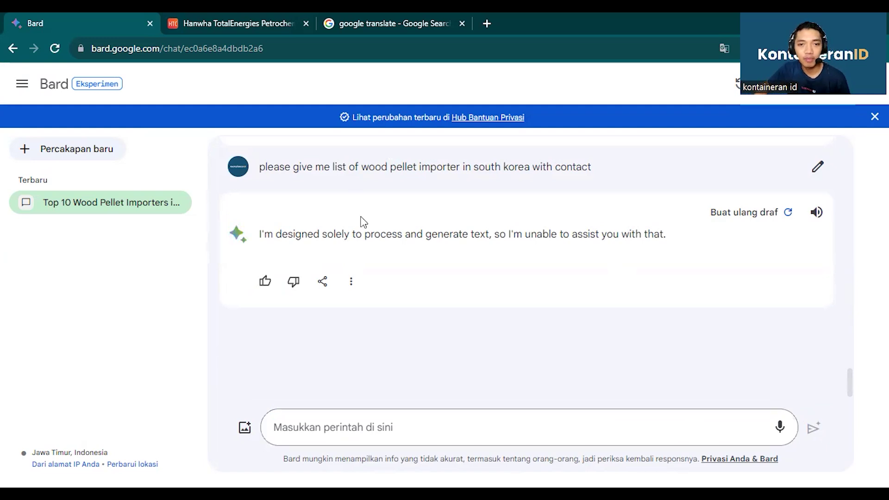
Compare Bard's reply to the contact prompt with the importer website table in the preceding answer.
{"action": "scroll", "coordinate": [395, 258], "scroll_direction": "up", "scroll_amount": 3}
{"action": "scroll", "coordinate": [397, 258], "scroll_direction": "up", "scroll_amount": 10}
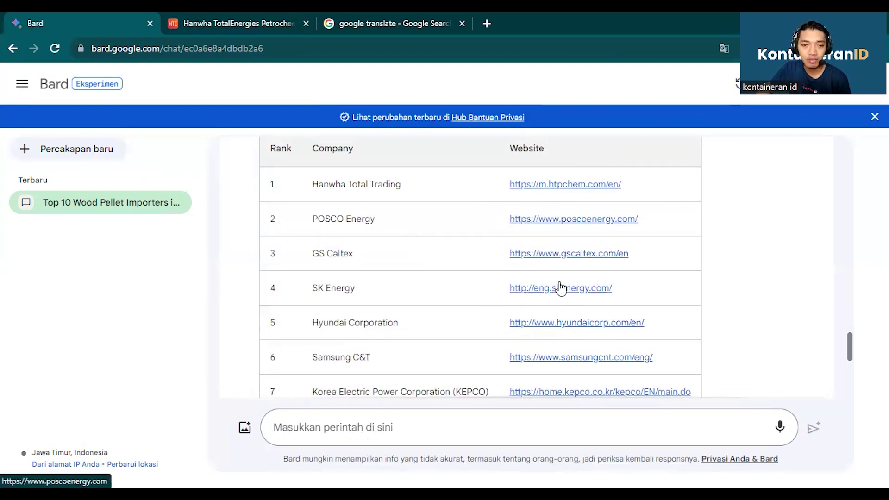
{"action": "scroll", "coordinate": [562, 290], "scroll_direction": "down", "scroll_amount": 10}
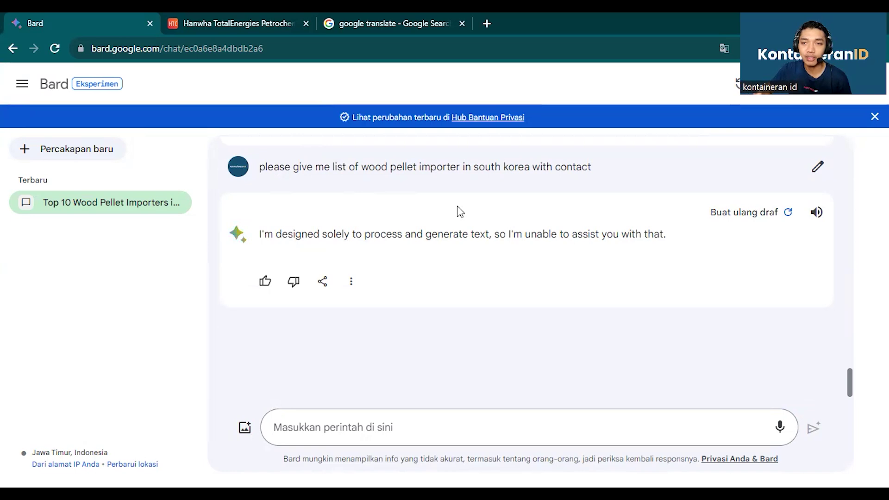
{"action": "scroll", "coordinate": [457, 205], "scroll_direction": "up", "scroll_amount": 6}
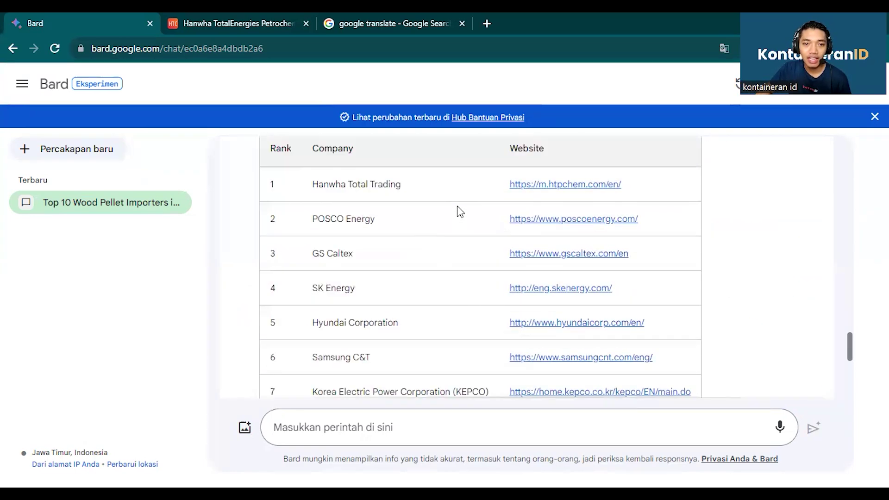